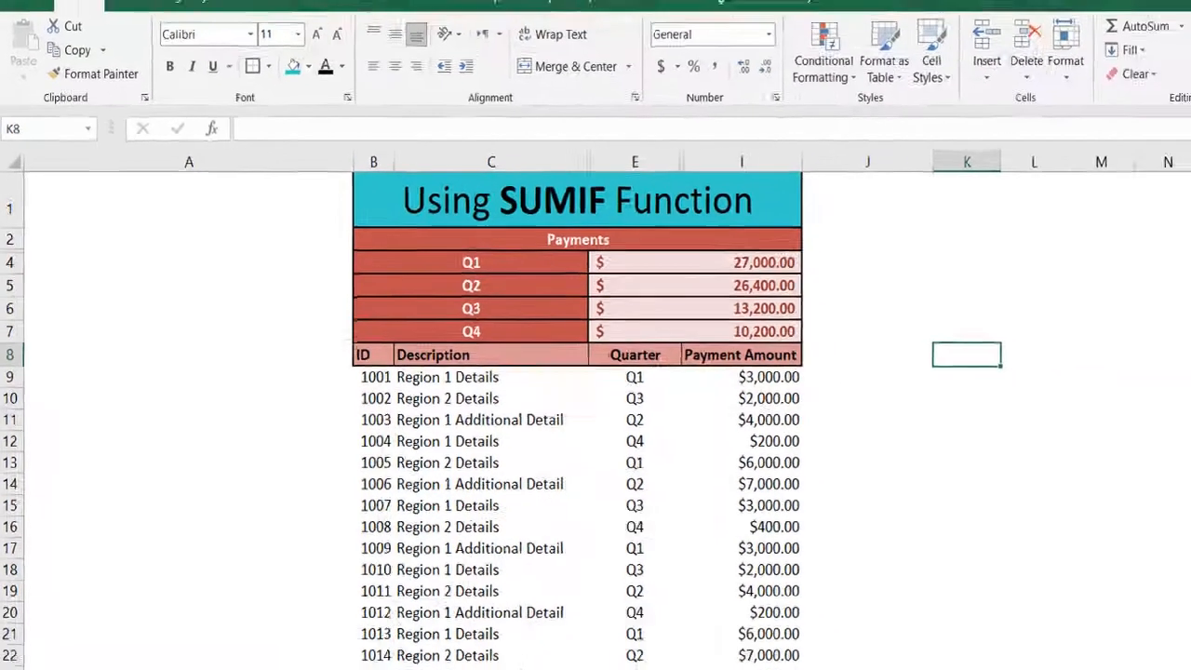
Switch to the SumIF Plain sheet and go through its empty quarterly total cells for Q2 to Q4
left_click(192, 653)
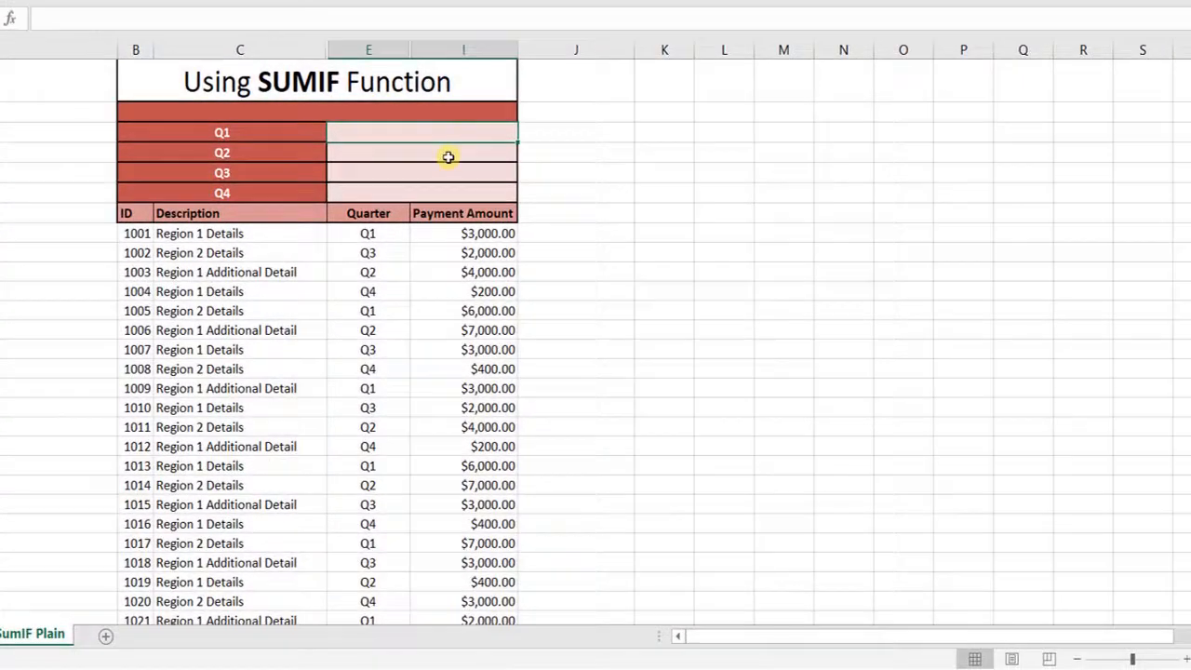
left_click(548, 247)
left_click(449, 174)
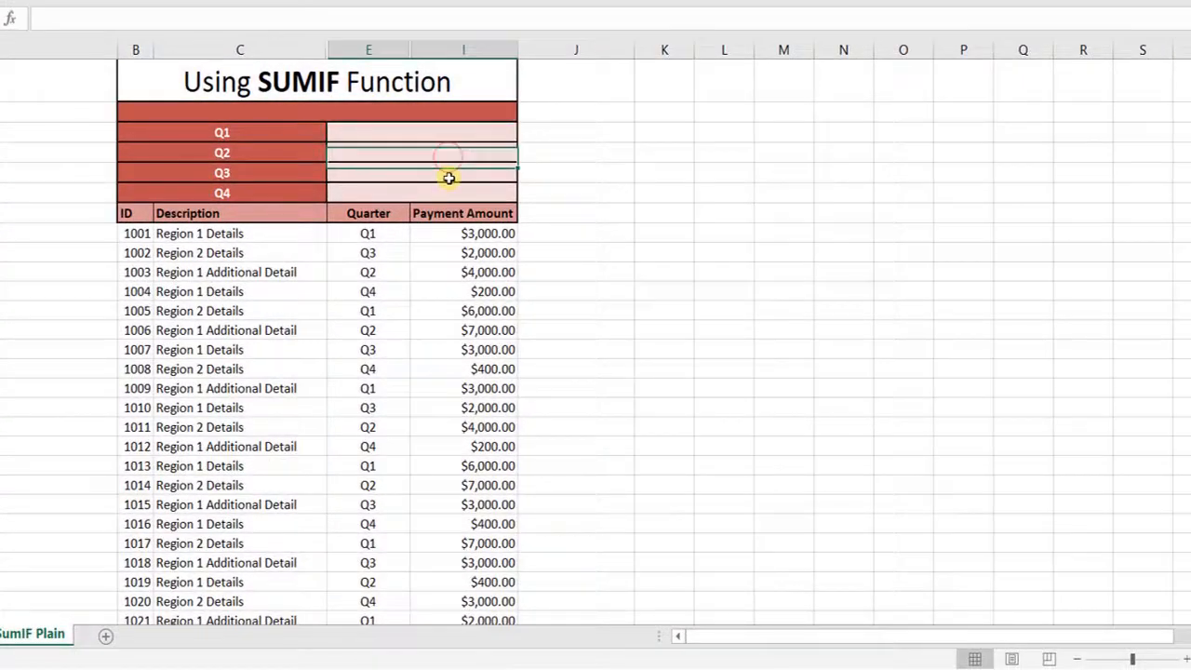
left_click(448, 194)
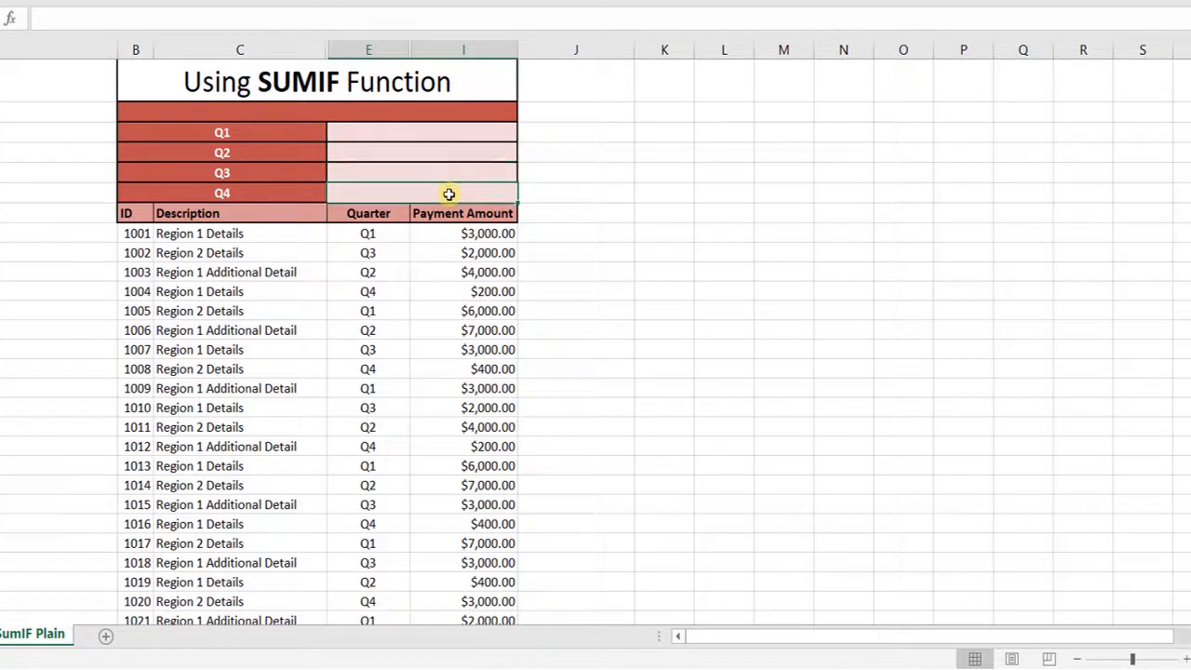
Open Insert Function for the empty Q1 total cell and list the functions in the Financial category
left_click(449, 129)
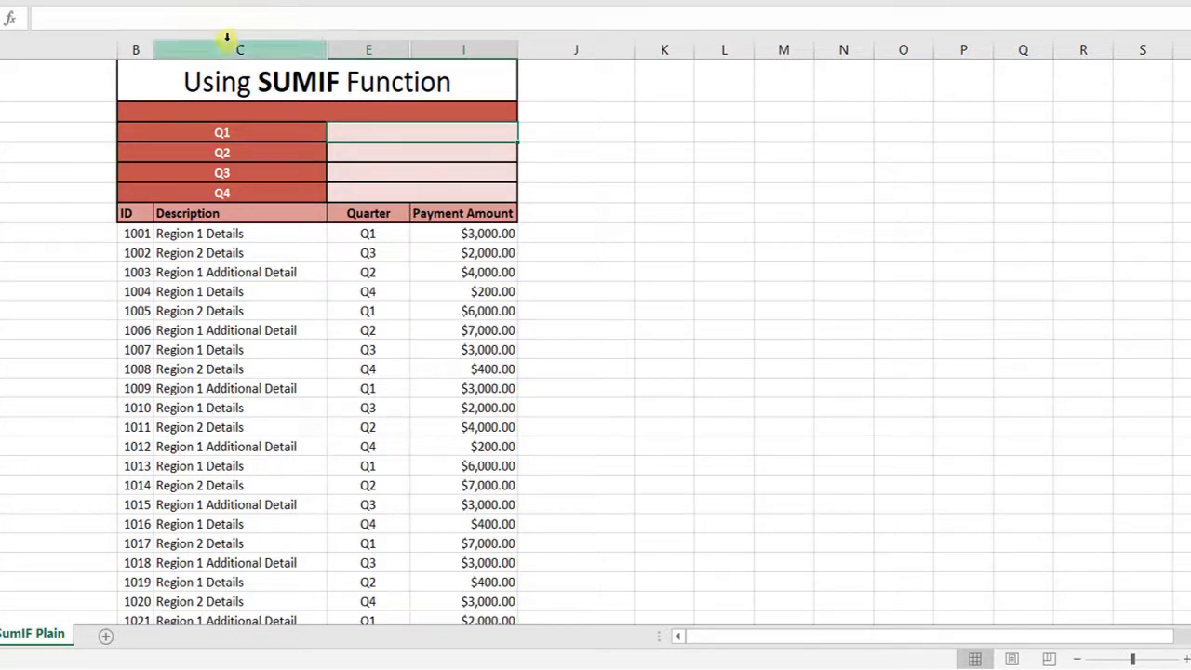
left_click(11, 20)
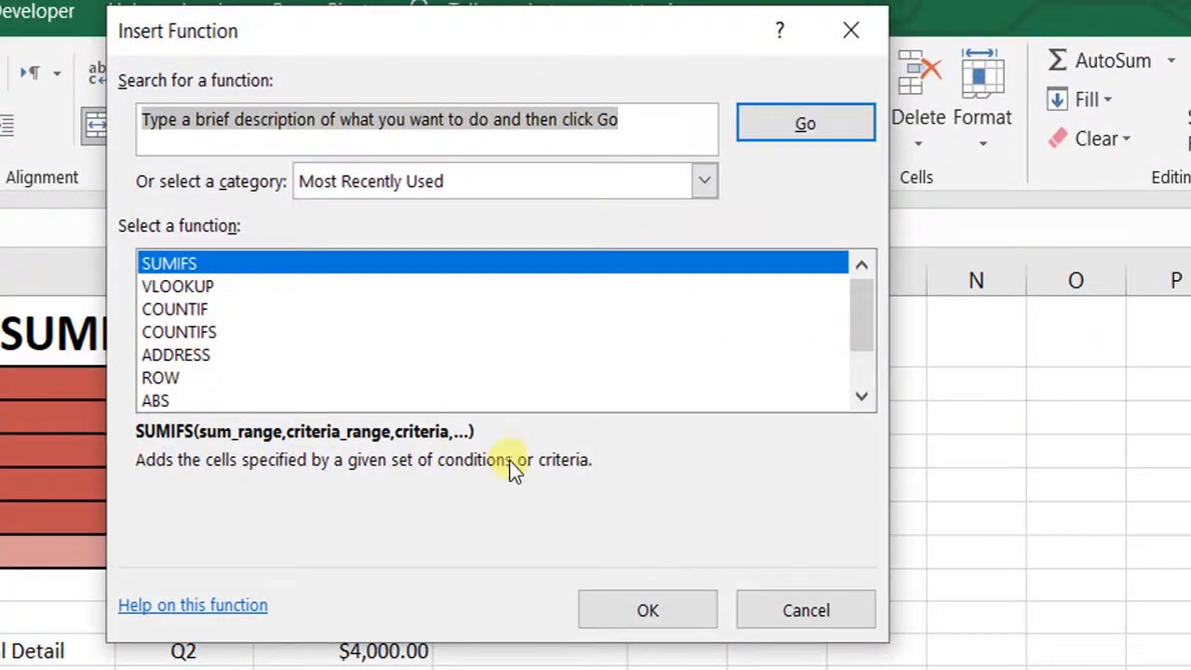
left_click(711, 188)
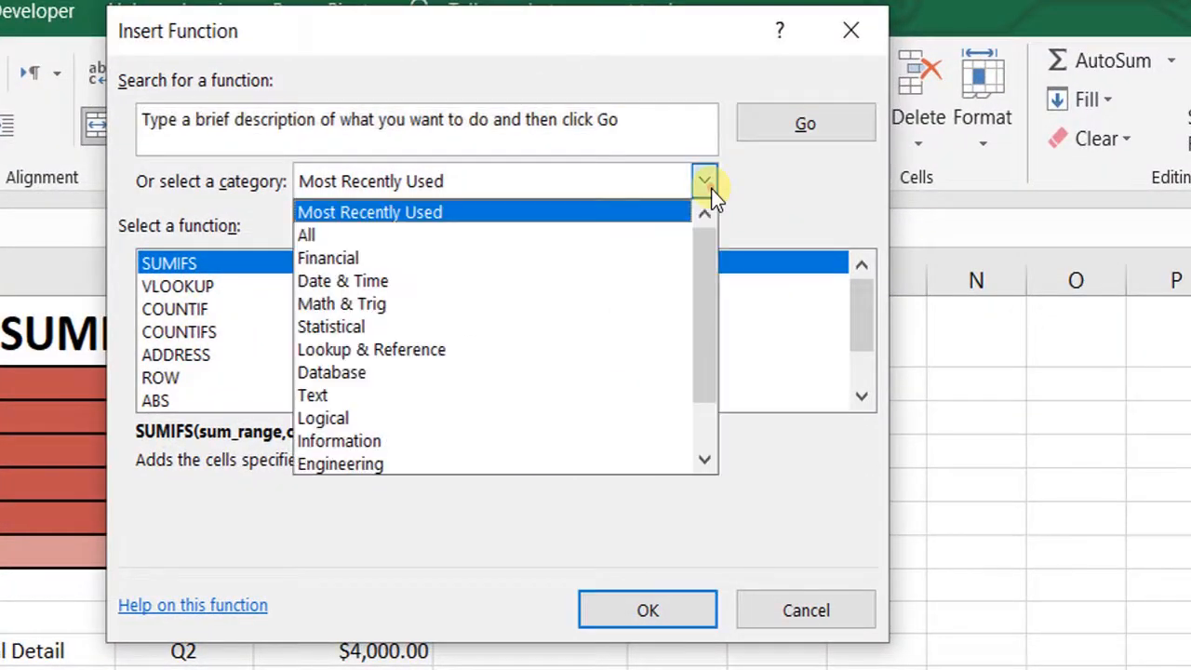
left_click(625, 258)
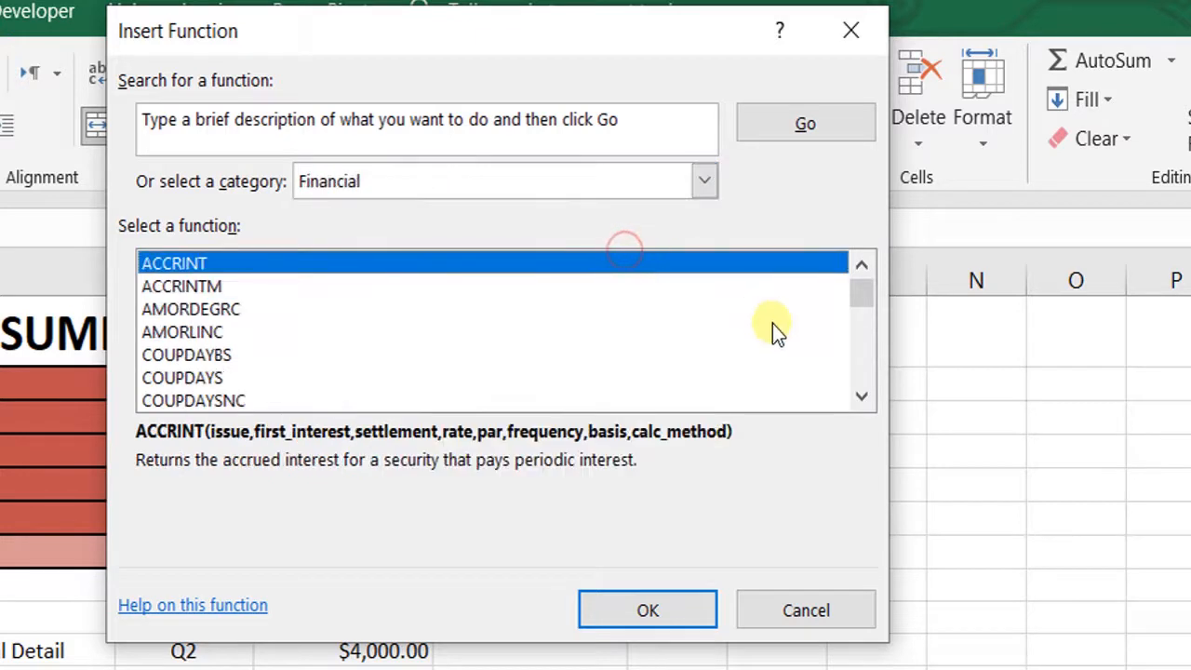
Replace the function search text with "sum", run the search, and choose the SUMIF function
left_click(579, 119)
type("s")
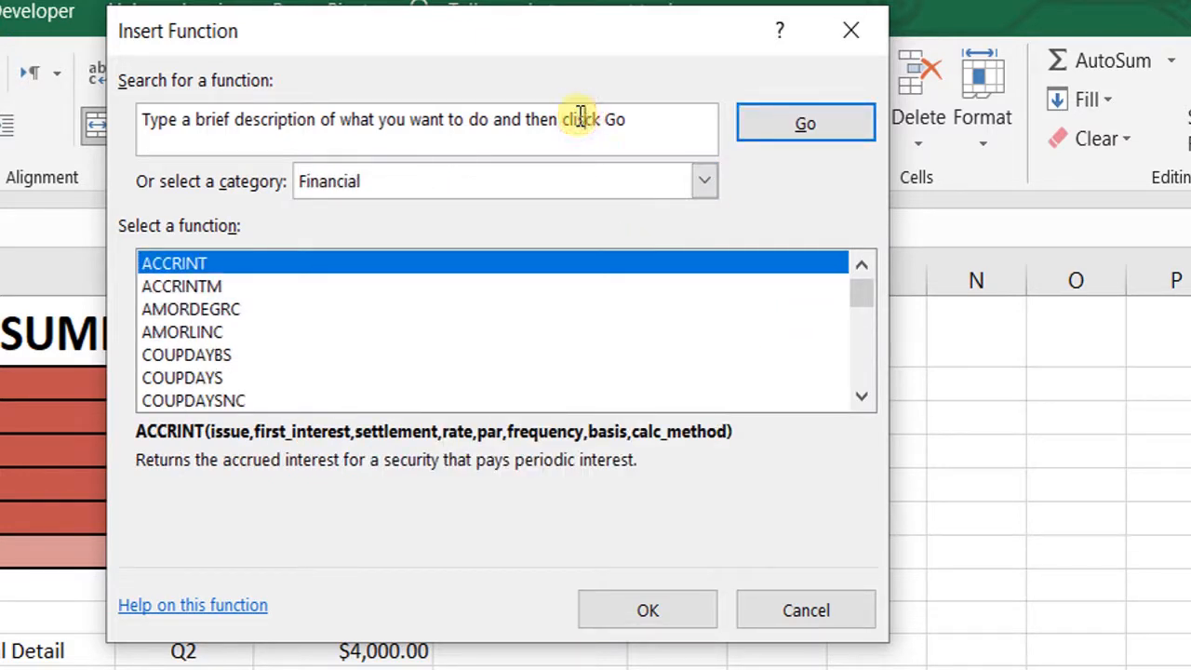
key("End")
key("BackSpace")
key("BackSpace")
key("BackSpace")
key("BackSpace")
key("BackSpace")
key("BackSpace")
key("BackSpace")
key("BackSpace")
key("BackSpace")
key("BackSpace")
key("BackSpace")
key("BackSpace")
key("BackSpace")
key("BackSpace")
key("BackSpace")
key("BackSpace")
key("BackSpace")
key("BackSpace")
key("BackSpace")
key("BackSpace")
key("BackSpace")
key("BackSpace")
key("BackSpace")
key("BackSpace")
key("BackSpace")
key("BackSpace")
key("BackSpace")
key("BackSpace")
key("BackSpace")
key("BackSpace")
key("BackSpace")
key("BackSpace")
key("BackSpace")
key("BackSpace")
key("BackSpace")
key("BackSpace")
key("BackSpace")
key("BackSpace")
key("BackSpace")
key("BackSpace")
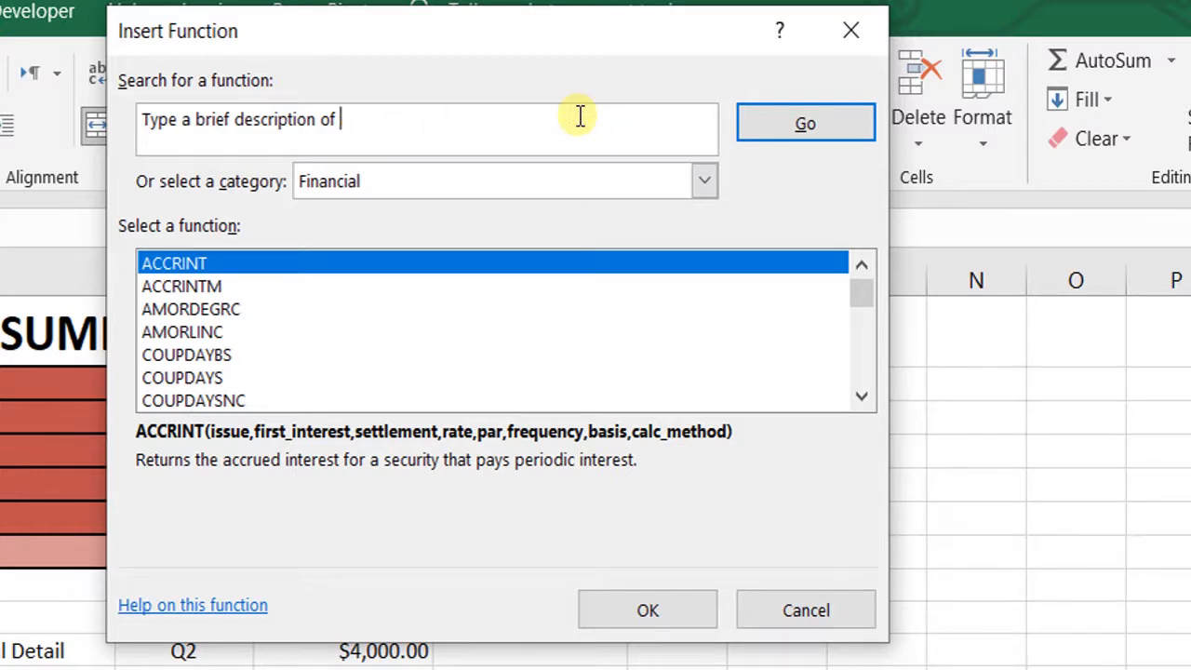
type("s")
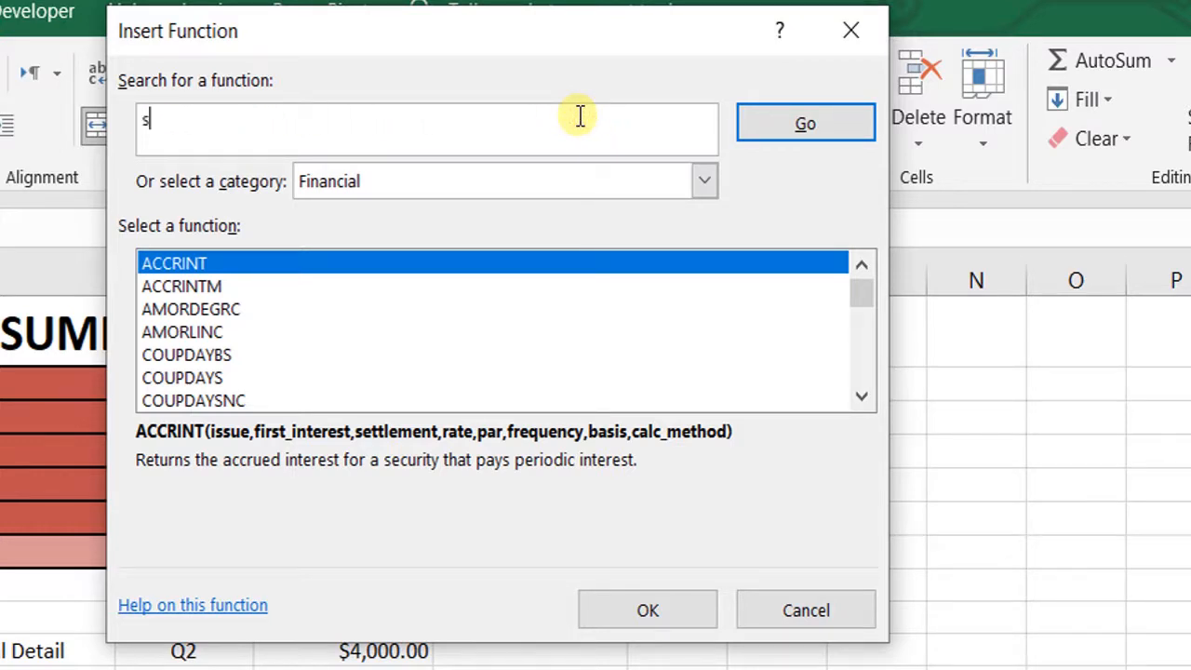
type("um")
left_click(773, 121)
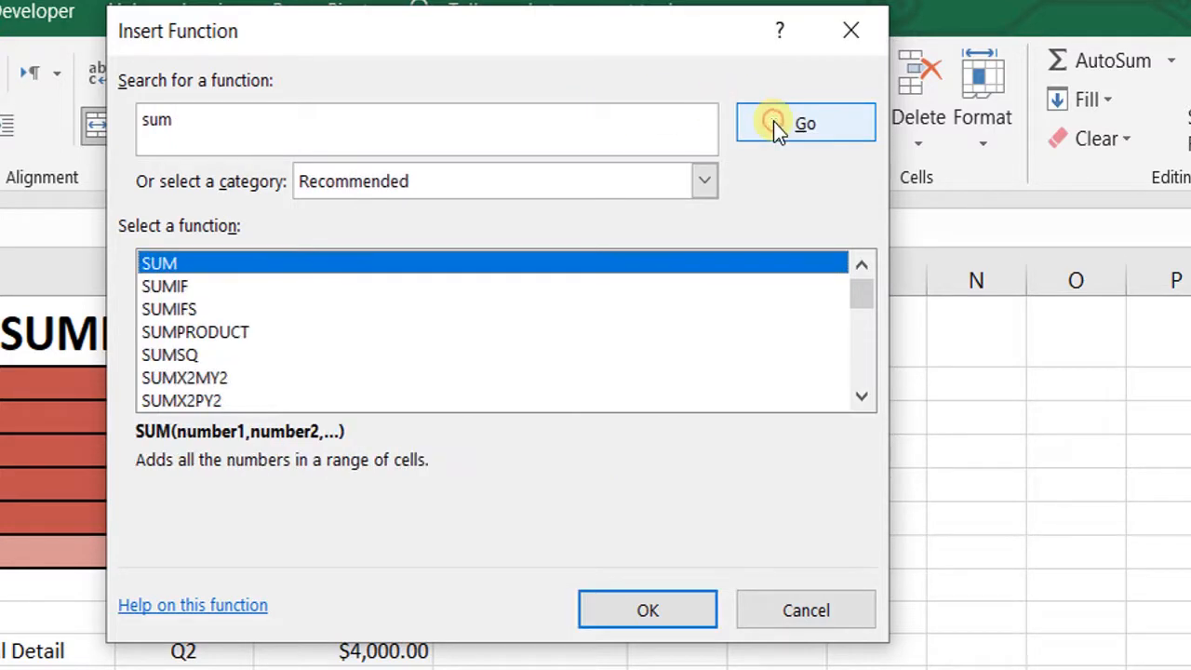
double_click(168, 286)
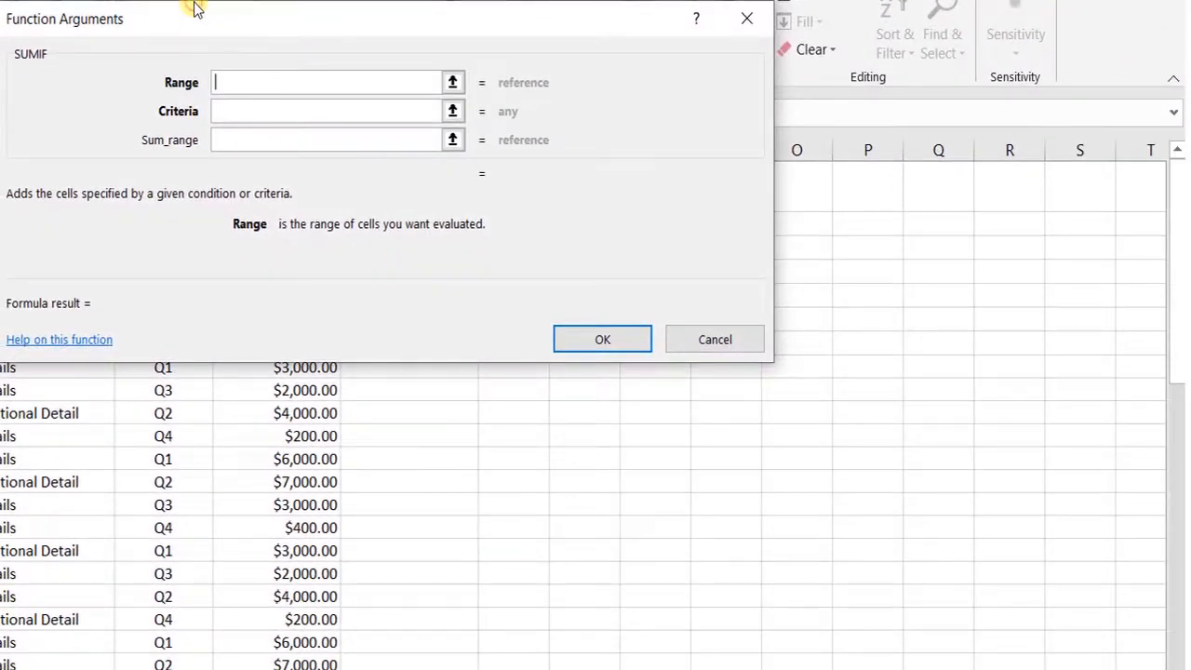
Move the Function Arguments dialog clear of the data and set Range to the Quarter cells E9:E32
left_click_drag(195, 7, 561, 213)
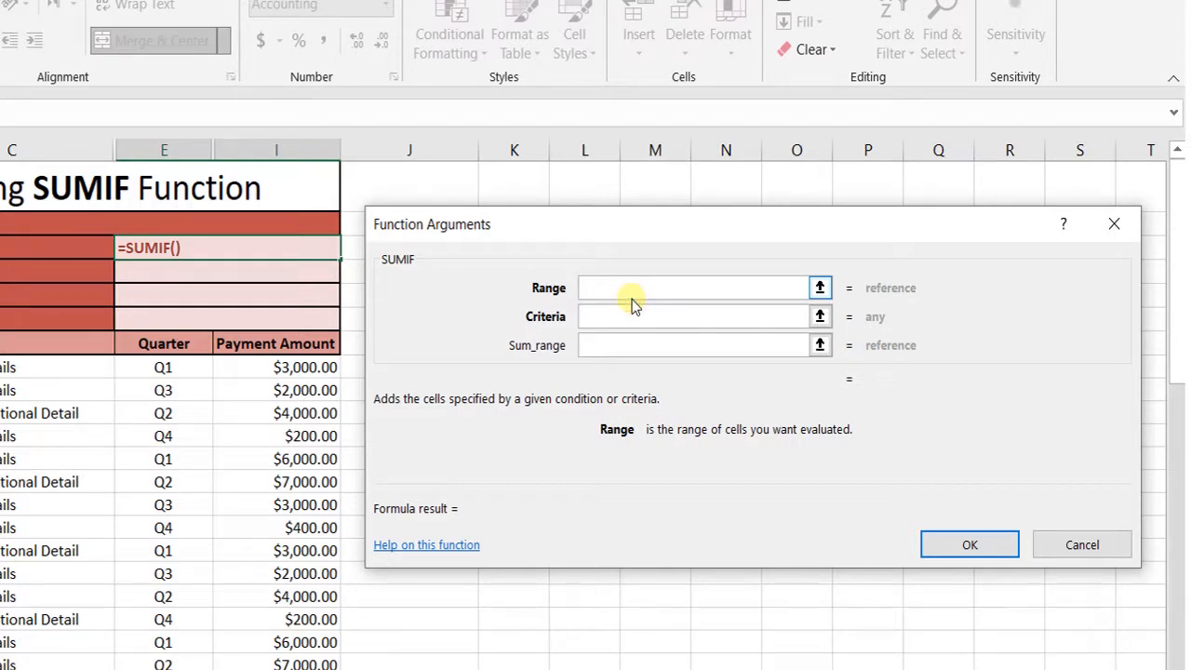
left_click(185, 368)
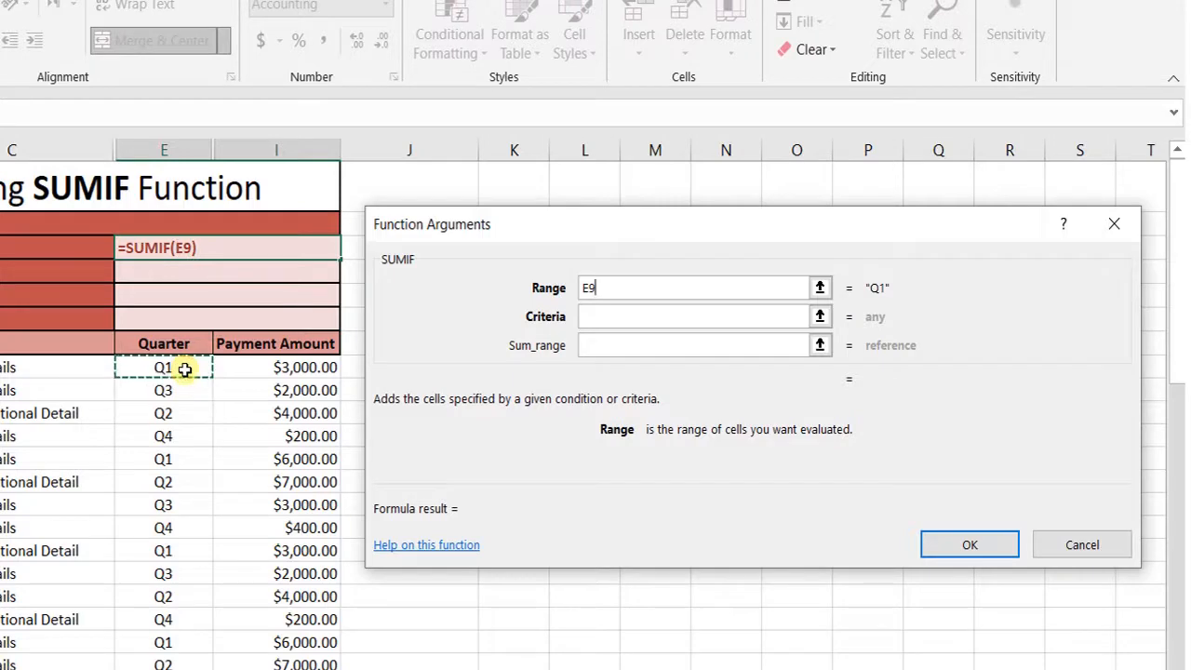
key("shift+Down")
key("shift+Down")
key("shift+Down")
key("shift+Down")
key("shift+Down")
key("shift+Down")
key("shift+Down")
key("shift+Down")
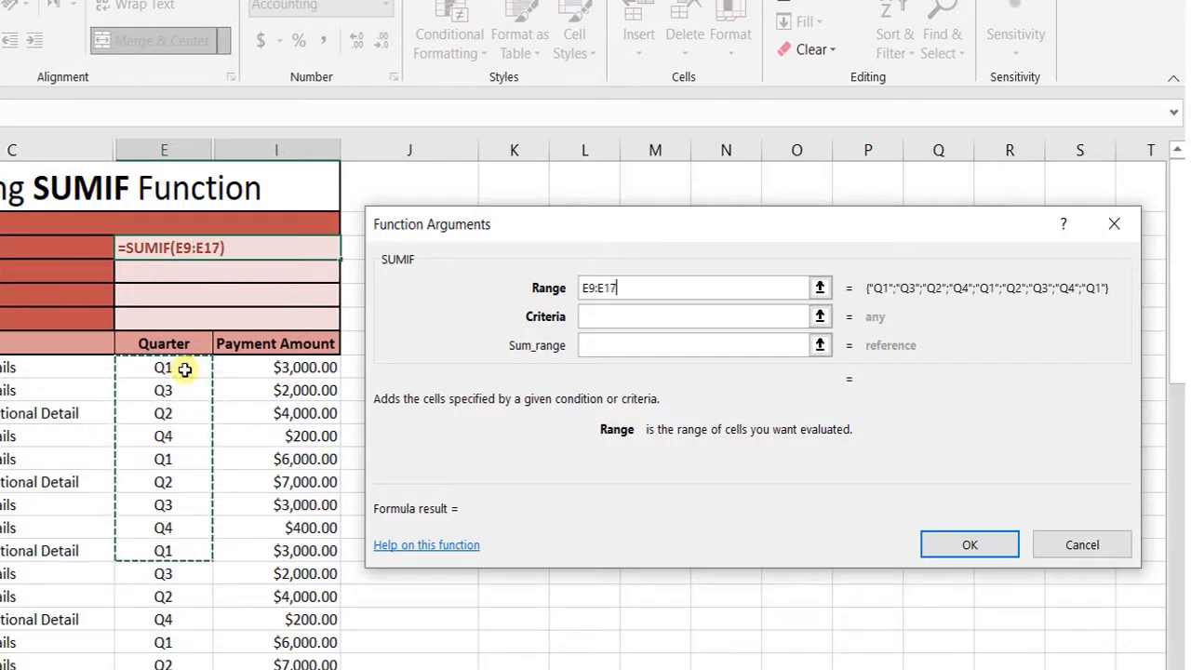
key("shift+Down")
key("shift+Down")
key("shift+Down")
key("shift+Down")
key("shift+Down")
key("shift+Down")
key("shift+Down")
key("shift+Down")
key("shift+Down")
key("shift+Down")
key("shift+Down")
key("shift+Down")
key("shift+Down")
key("shift+Down")
key("shift+Down")
key("shift+Down")
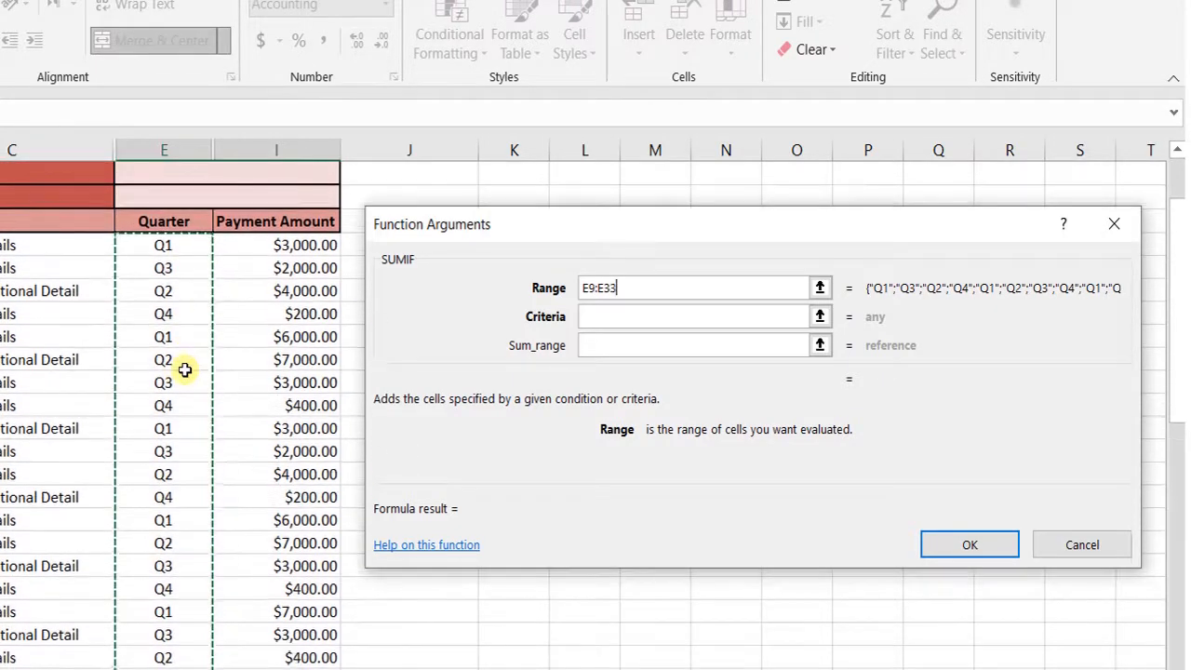
key("shift+Up")
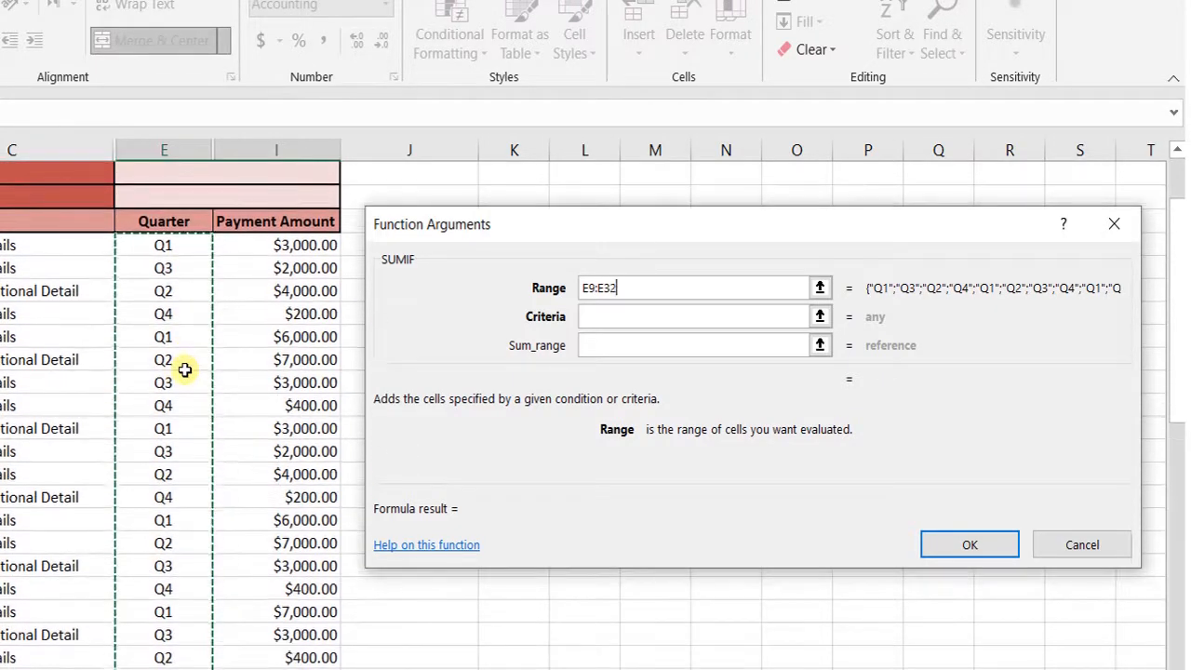
Set the SUMIF Criteria to the Q1 label in cell B4
left_click(687, 320)
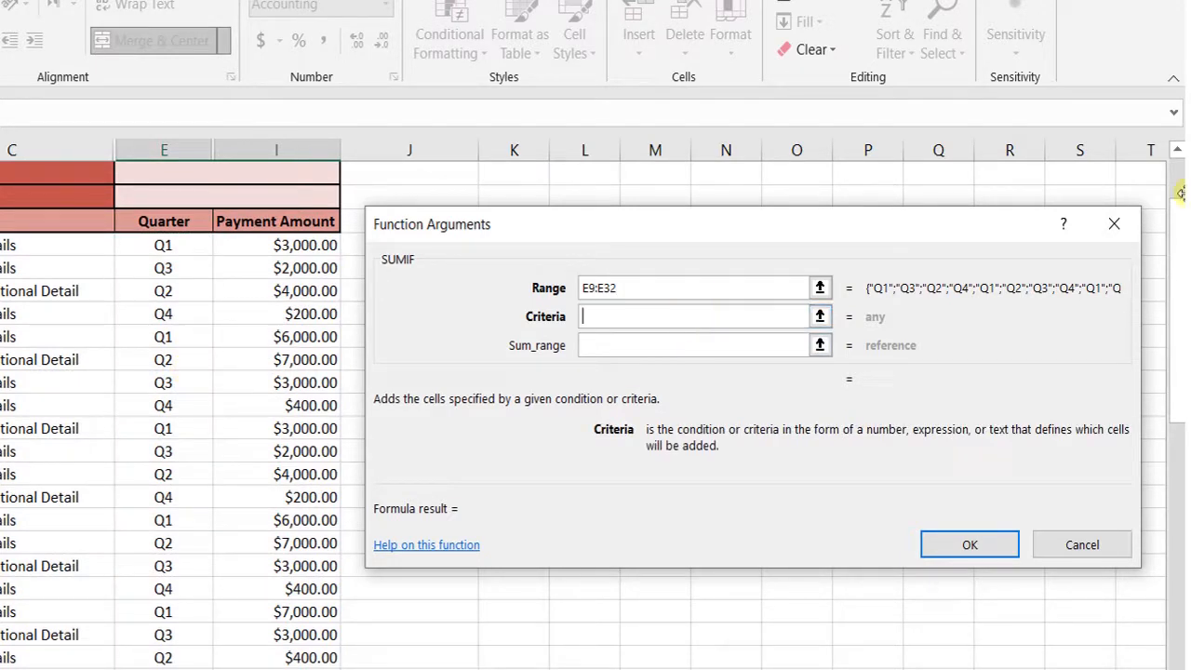
scroll(290, 237, "up", 2)
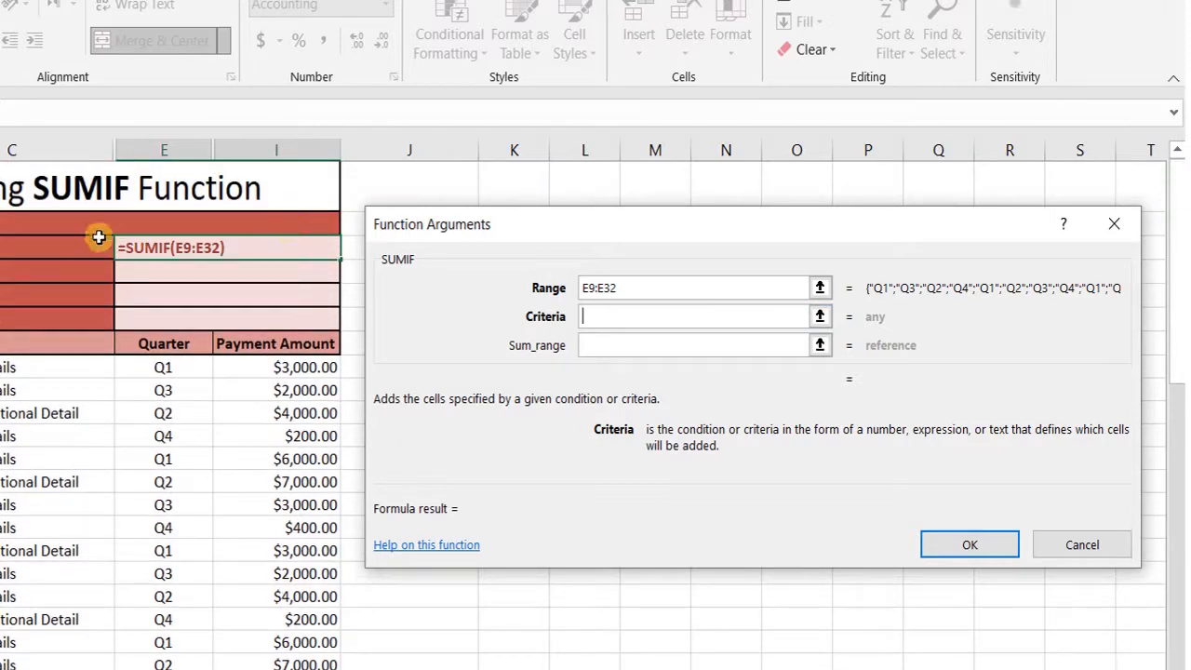
left_click(28, 247)
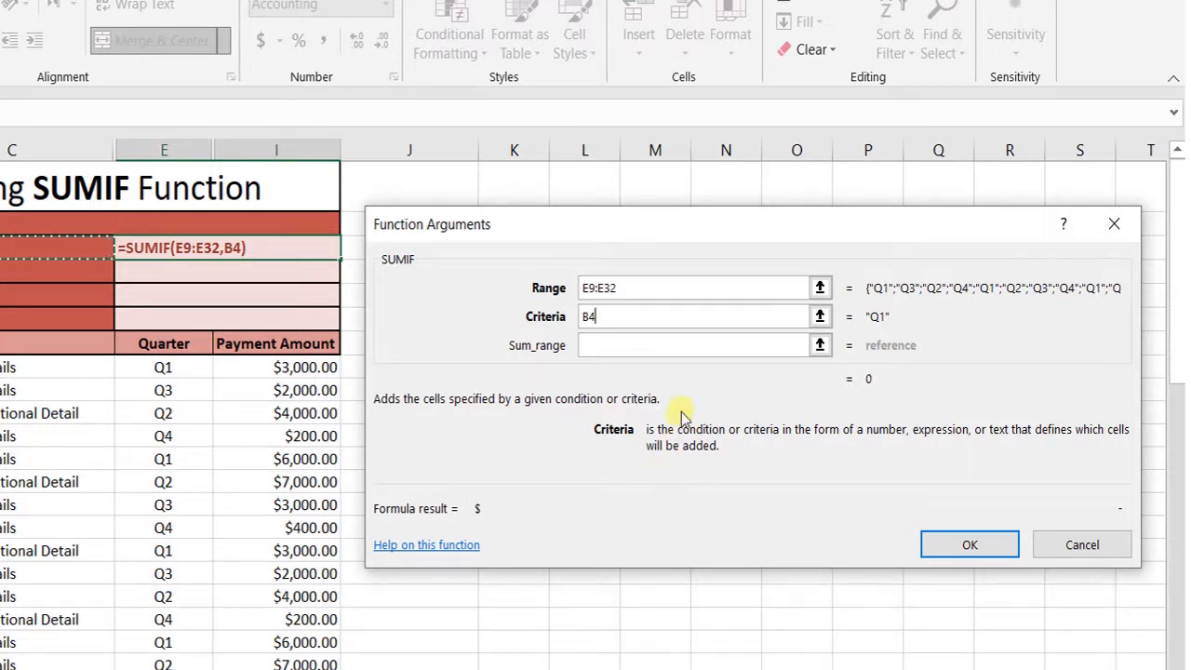
Set Sum_range to the Payment Amount cells I9:I32 and insert the finished SUMIF formula for Q1
left_click(713, 347)
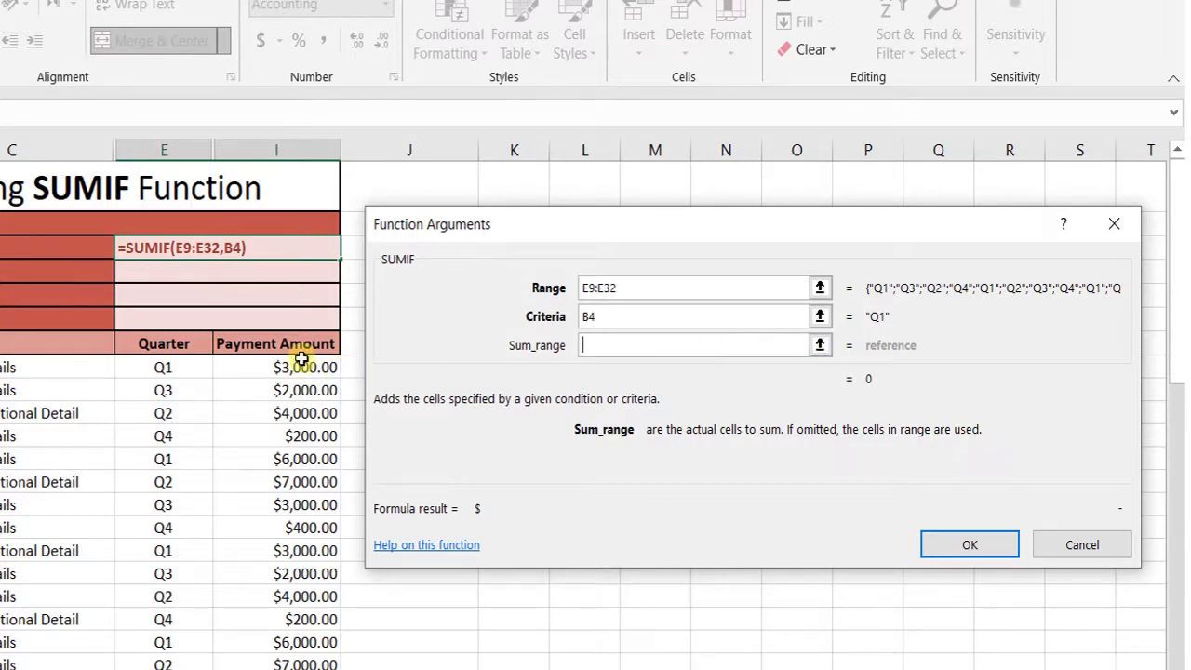
mouse_move(302, 368)
left_mouse_down()
mouse_move(301, 459)
mouse_move(301, 344)
left_mouse_up()
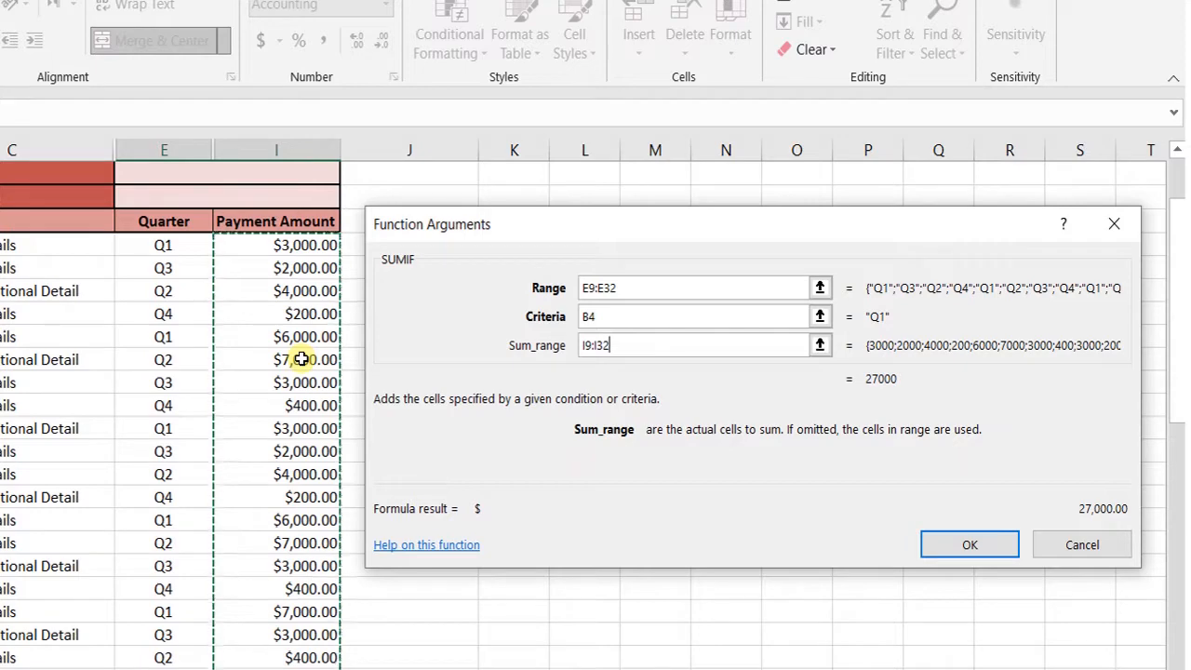
left_click(970, 544)
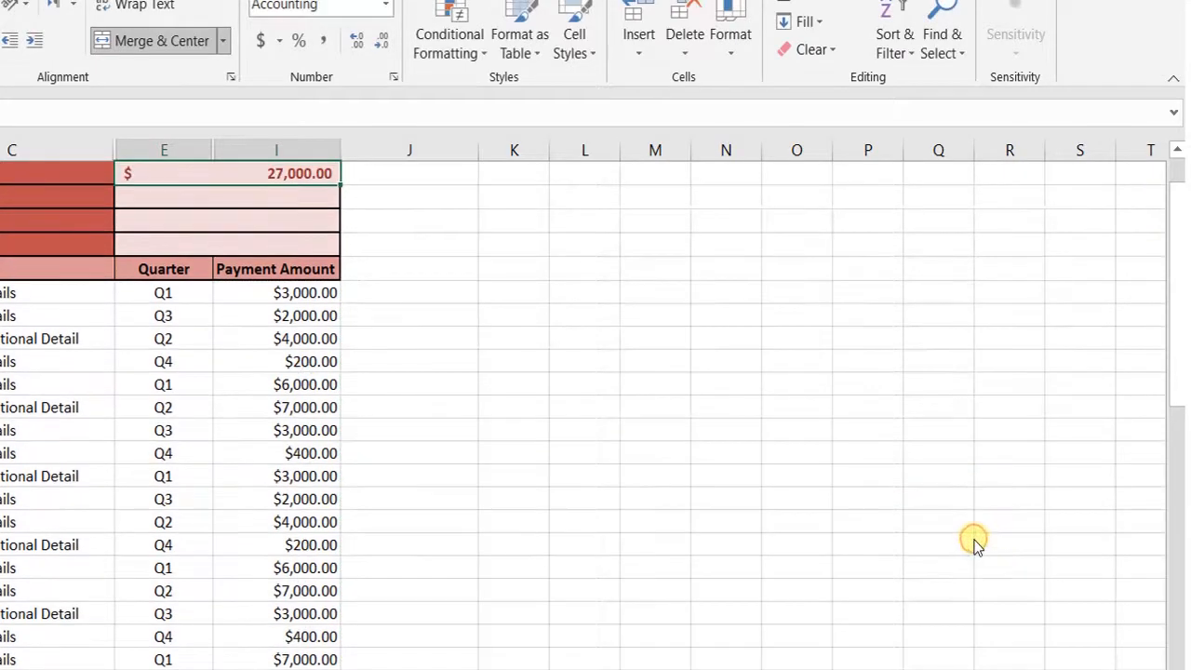
scroll(1178, 178, "up", 2)
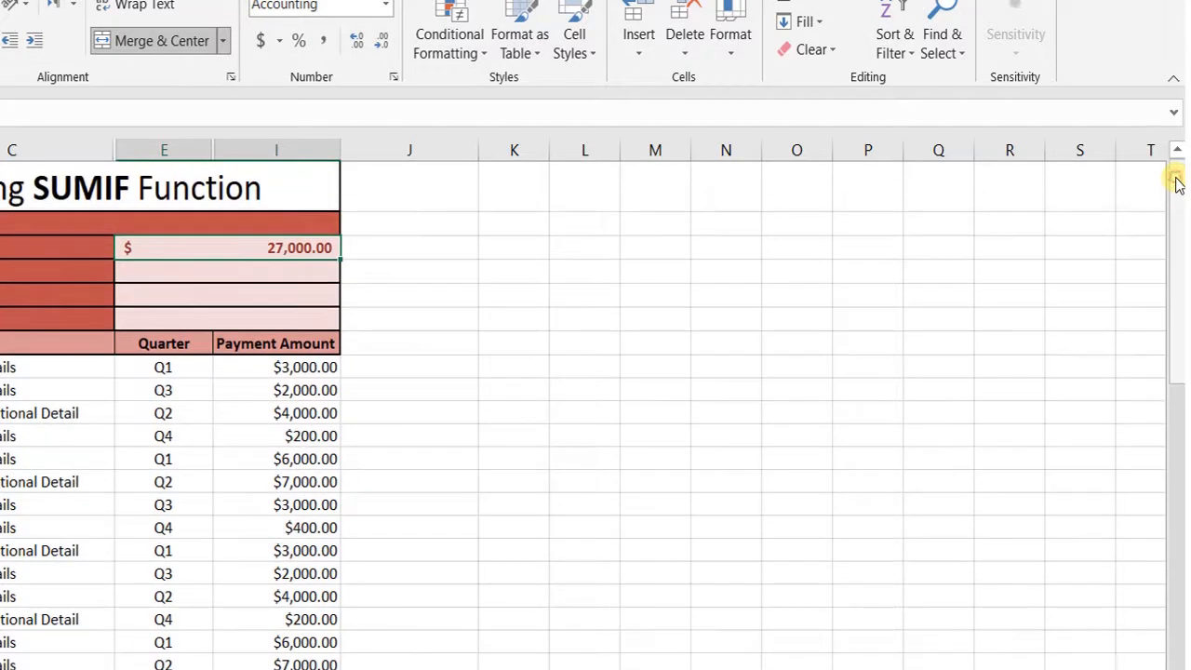
Check the Q1 total against the Quarter entries and their matching Payment Amount values in the table
left_click(265, 279)
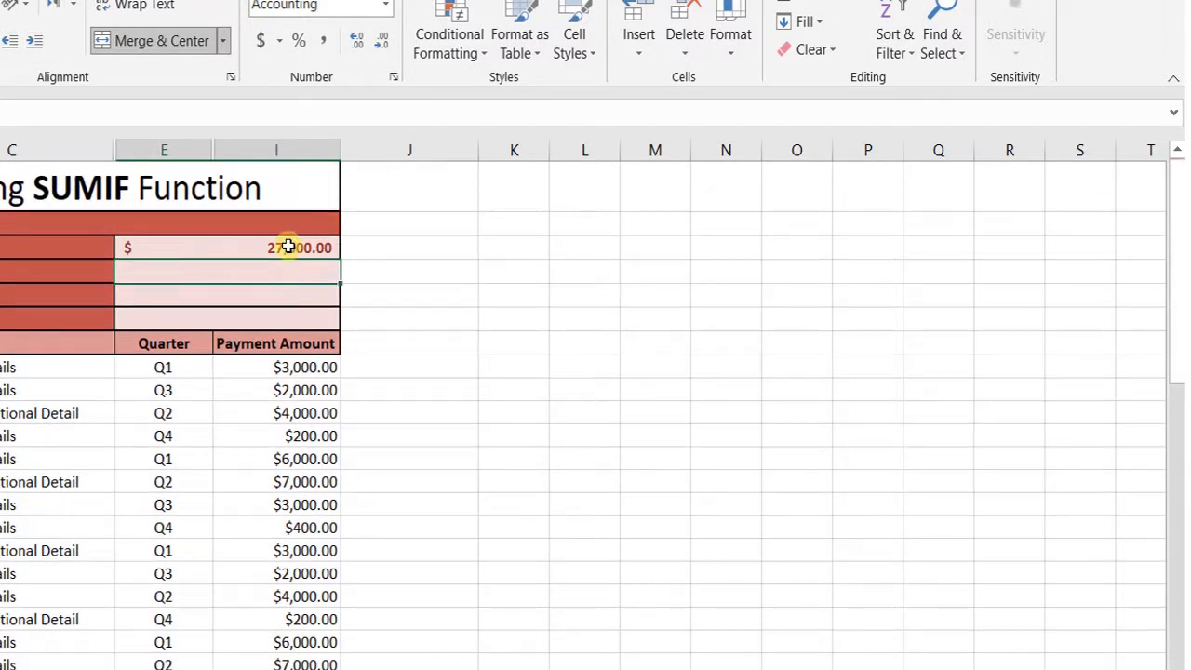
left_click(288, 246)
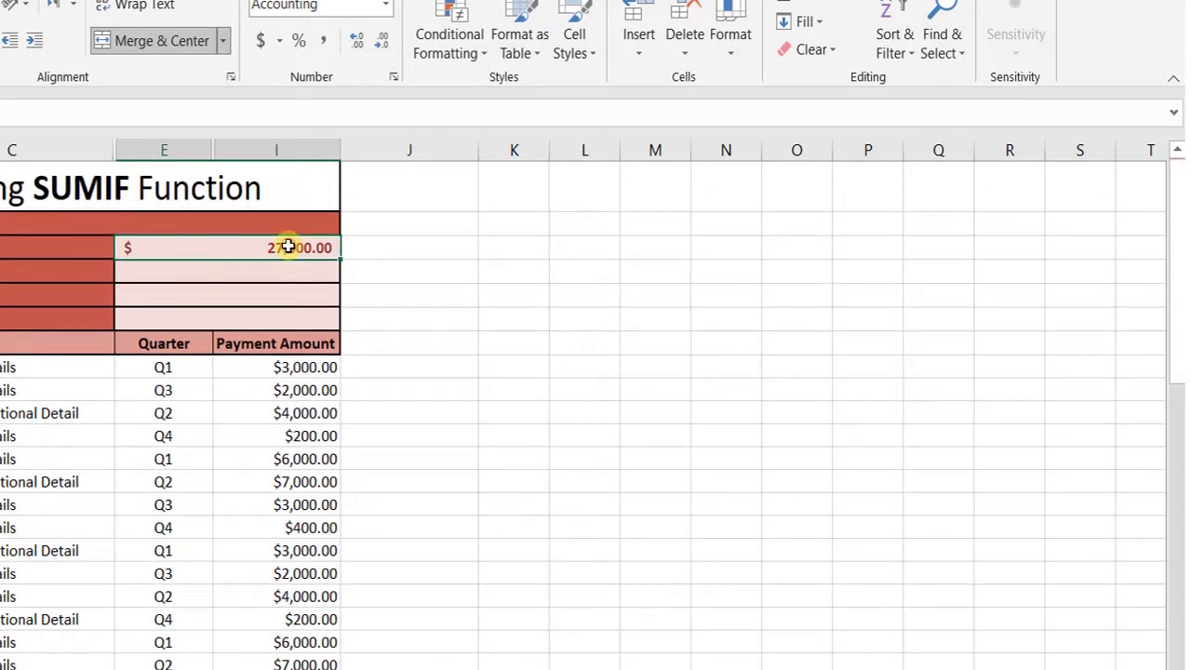
left_click(163, 366)
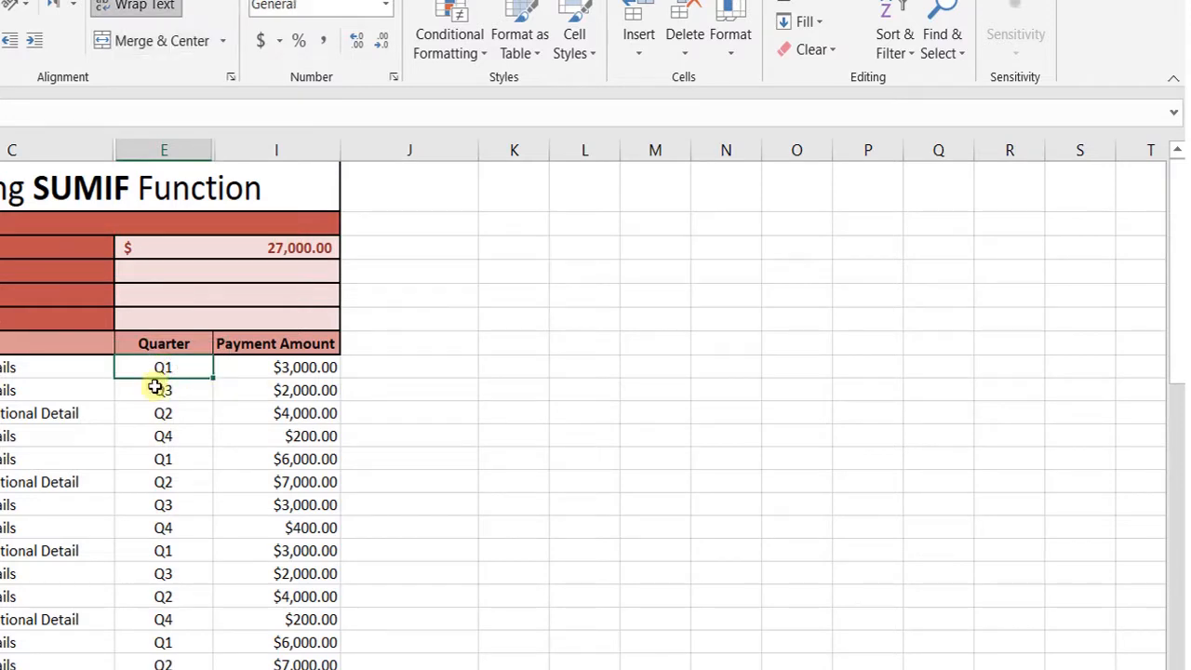
left_click(154, 414)
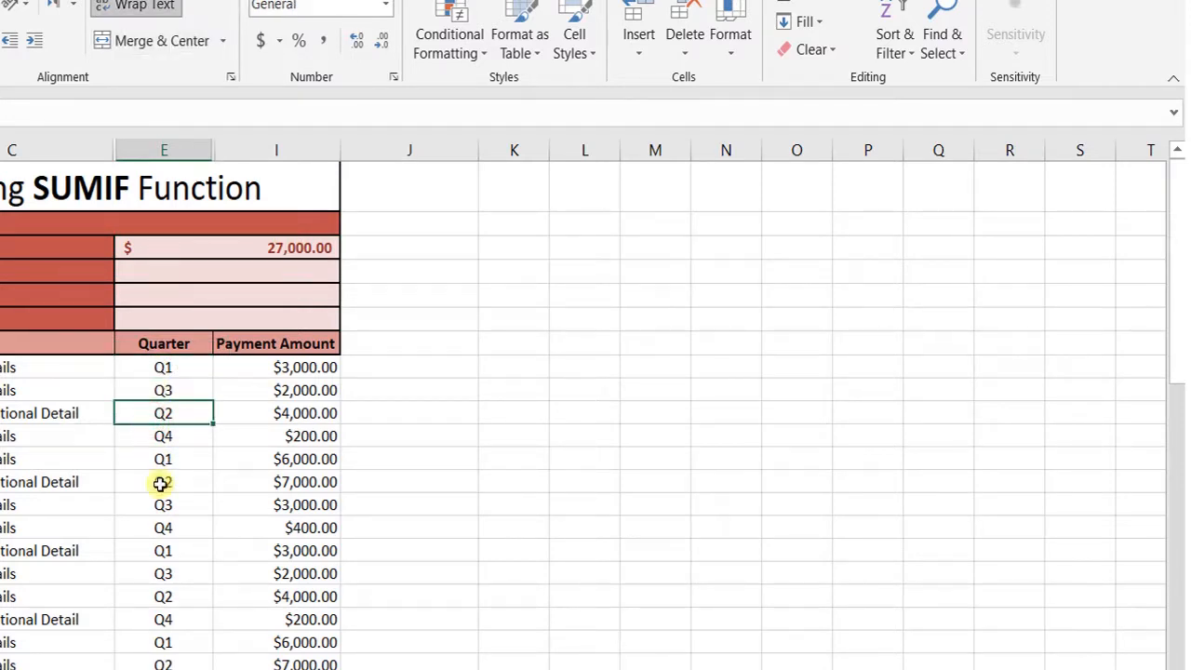
left_click(173, 458)
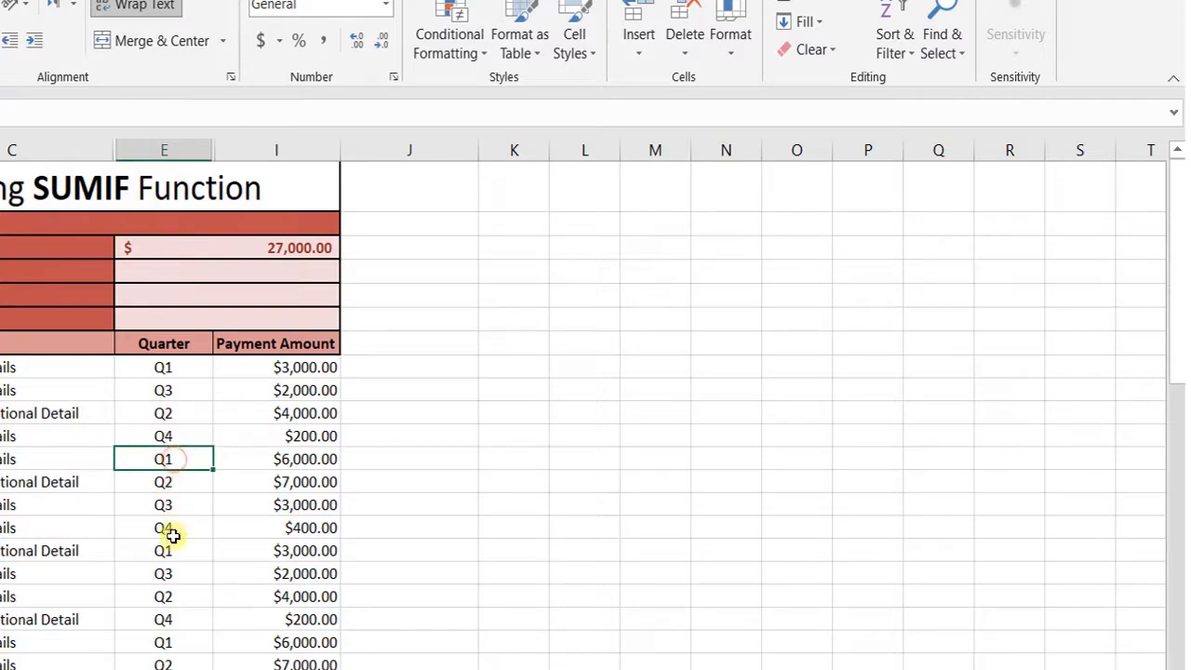
left_click(173, 565)
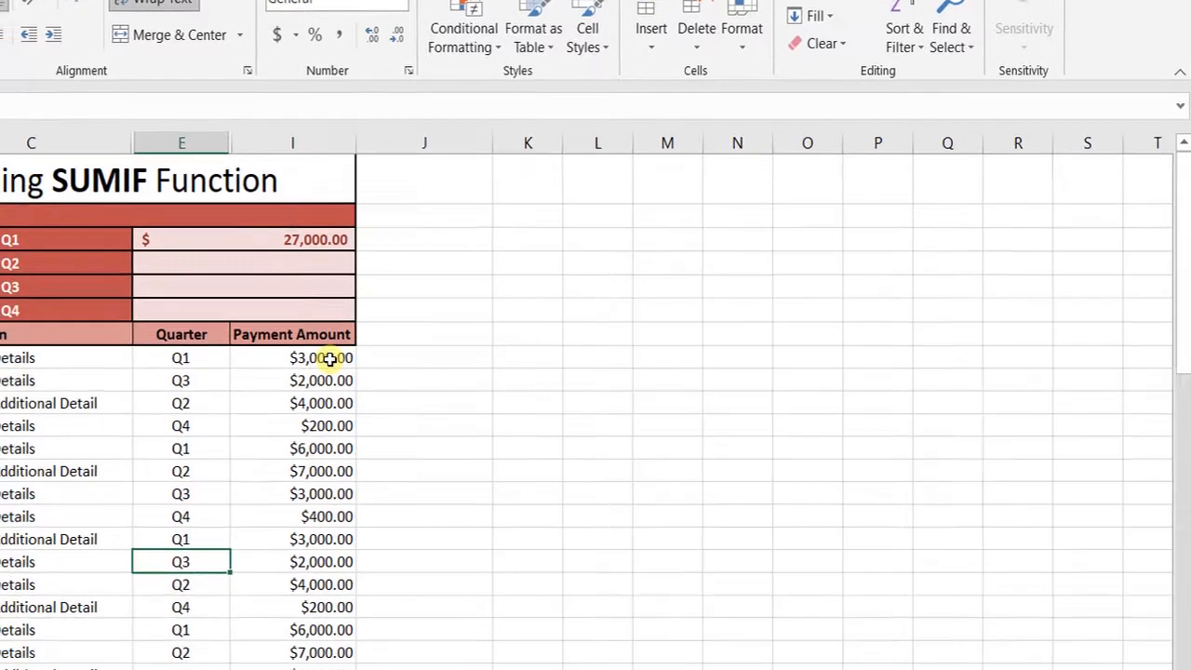
left_click(319, 367)
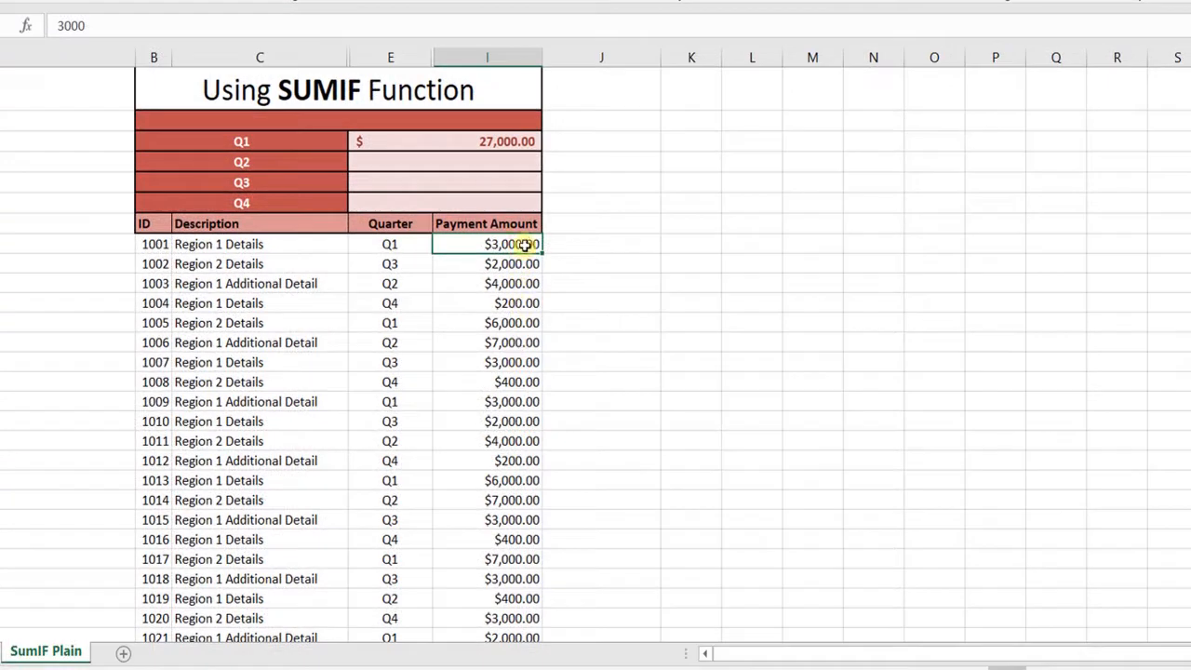
left_click(522, 325)
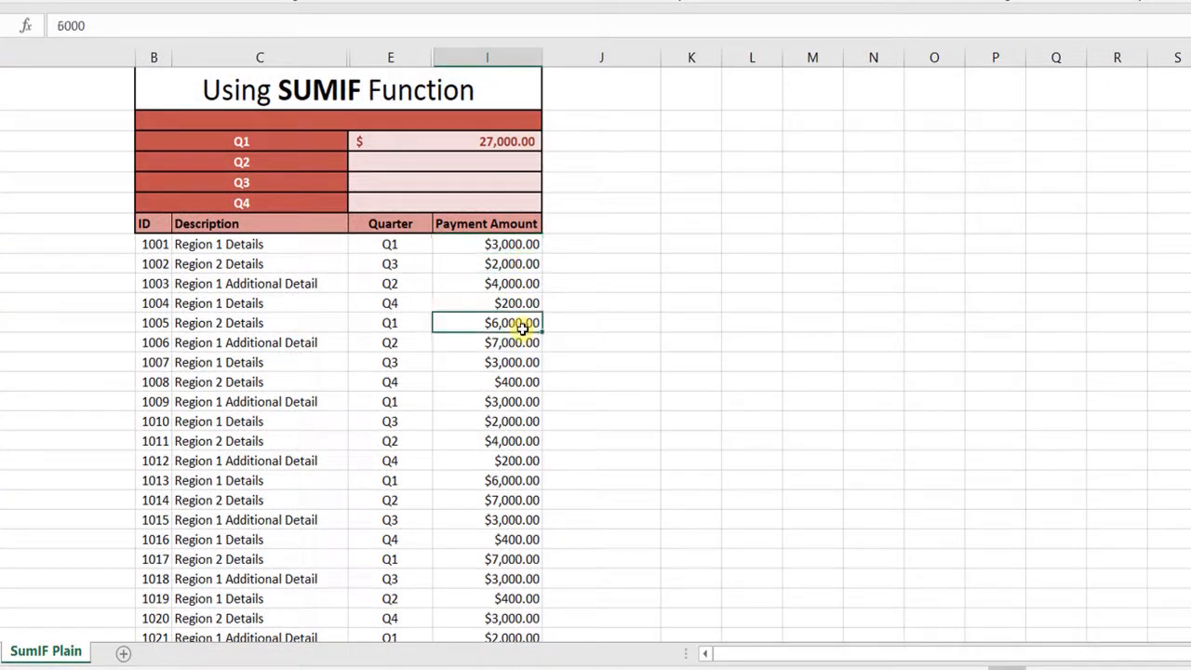
left_click(527, 404)
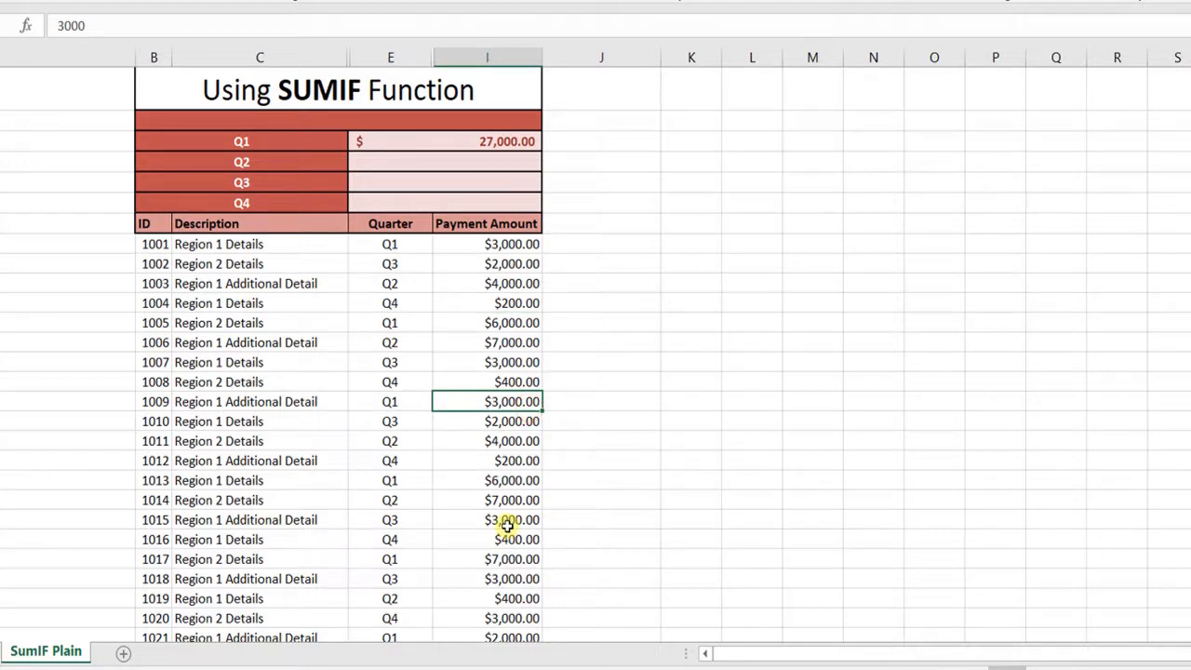
left_click(389, 247)
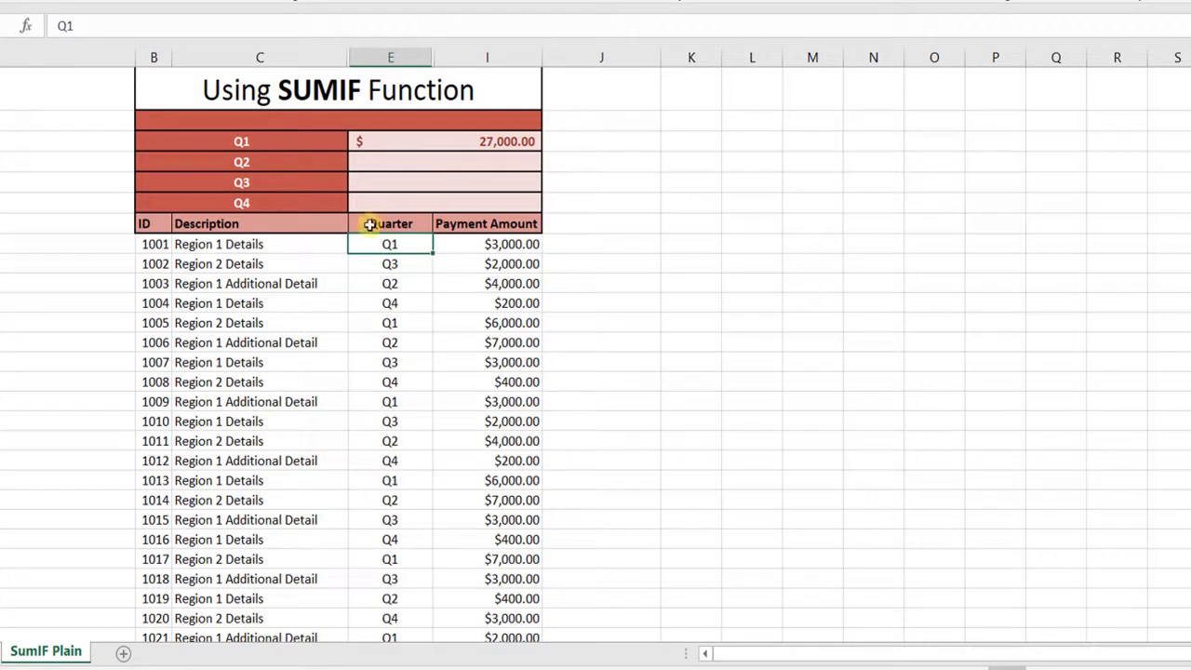
Start a SUMIF formula in the Q2 total cell with the Quarter cells E9:E32 as its range
left_click(416, 167)
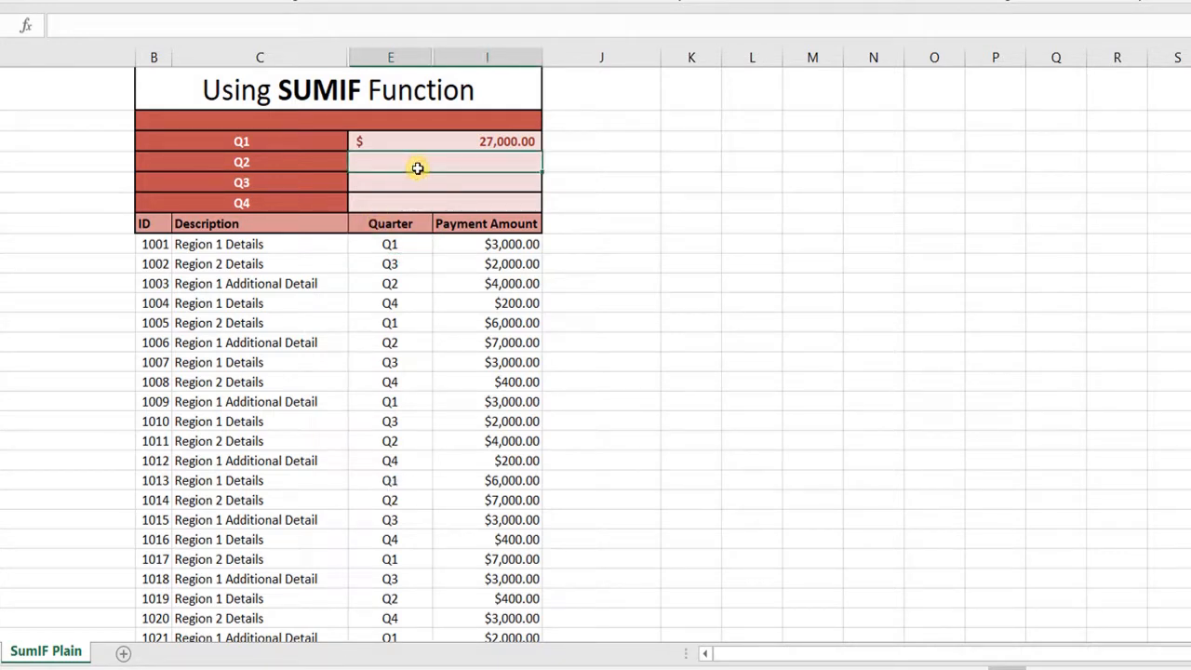
type("=s")
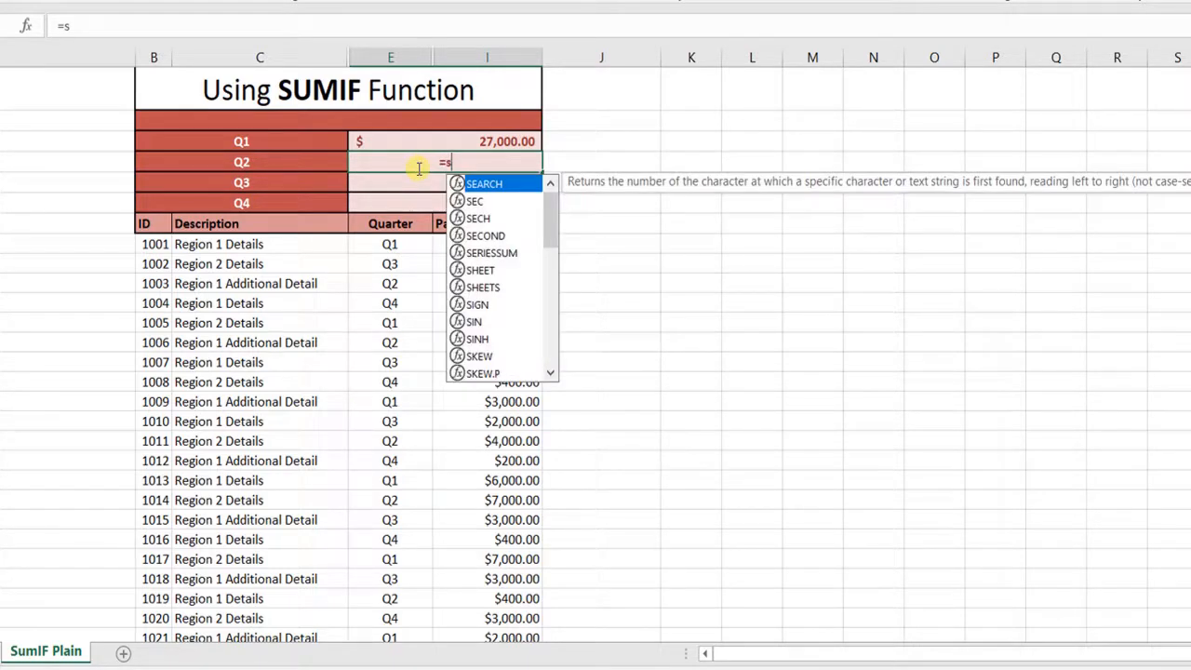
type("umi")
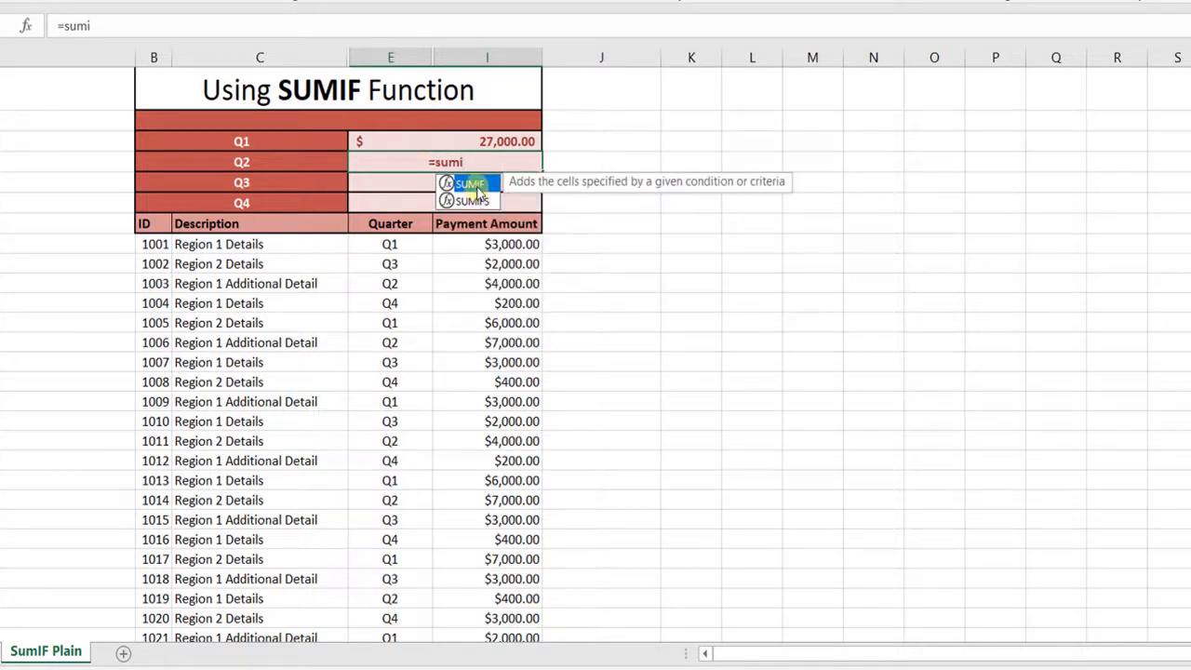
double_click(474, 185)
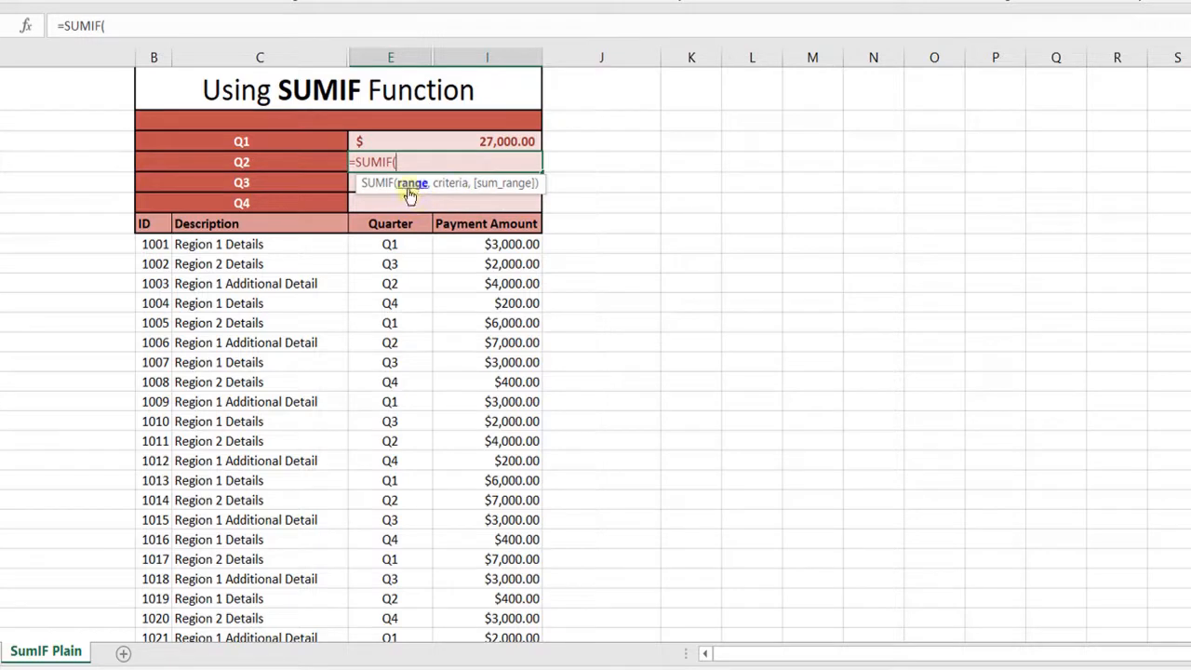
left_click(400, 244)
key("shift+Down")
key("shift+Down")
key("shift+Down")
key("shift+Down")
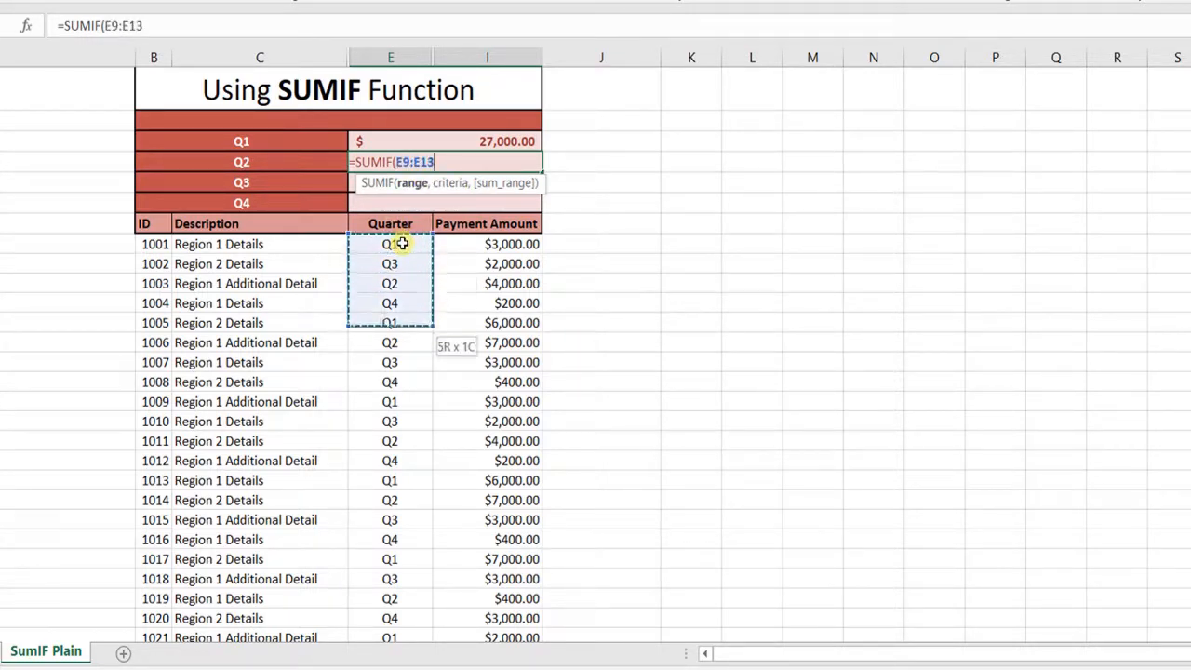
key("shift+Down")
key("shift+Down")
key("shift+Down")
key("shift+Down")
key("shift+Down")
key("shift+Down")
key("shift+Down")
key("shift+Down")
key("shift+Down")
key("shift+Down")
key("shift+Down")
key("shift+Down")
key("shift+Down")
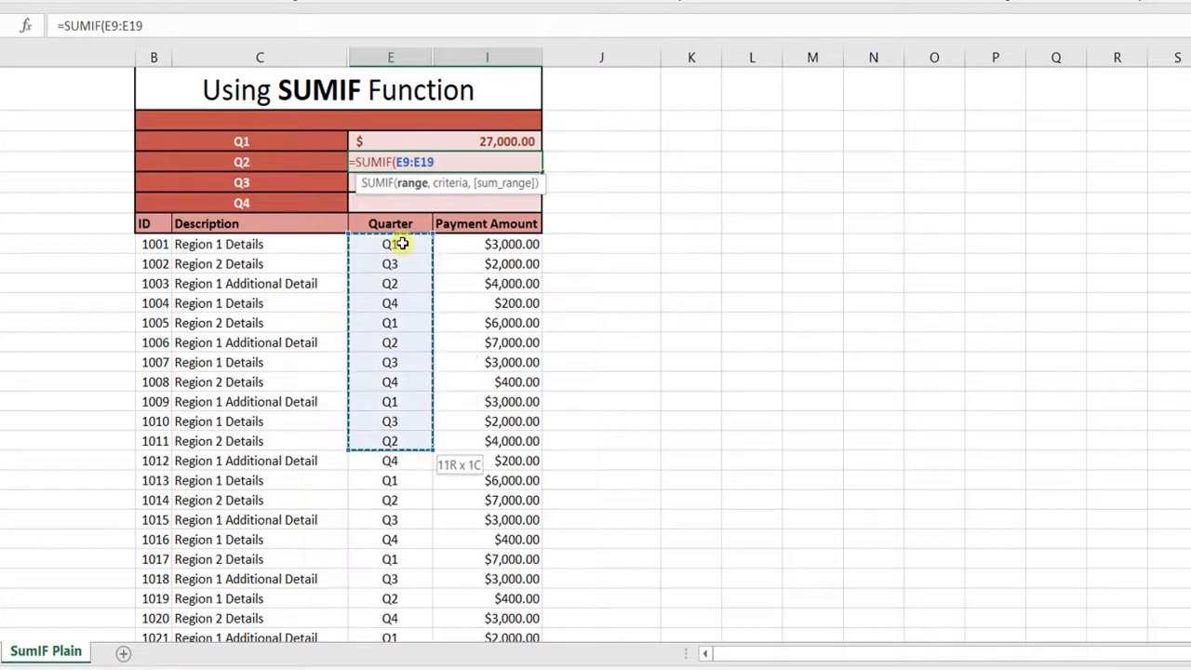
key("shift+Down")
key("shift+Down")
key("shift+Down")
key("shift+Down")
key("shift+Down")
key("shift+Down")
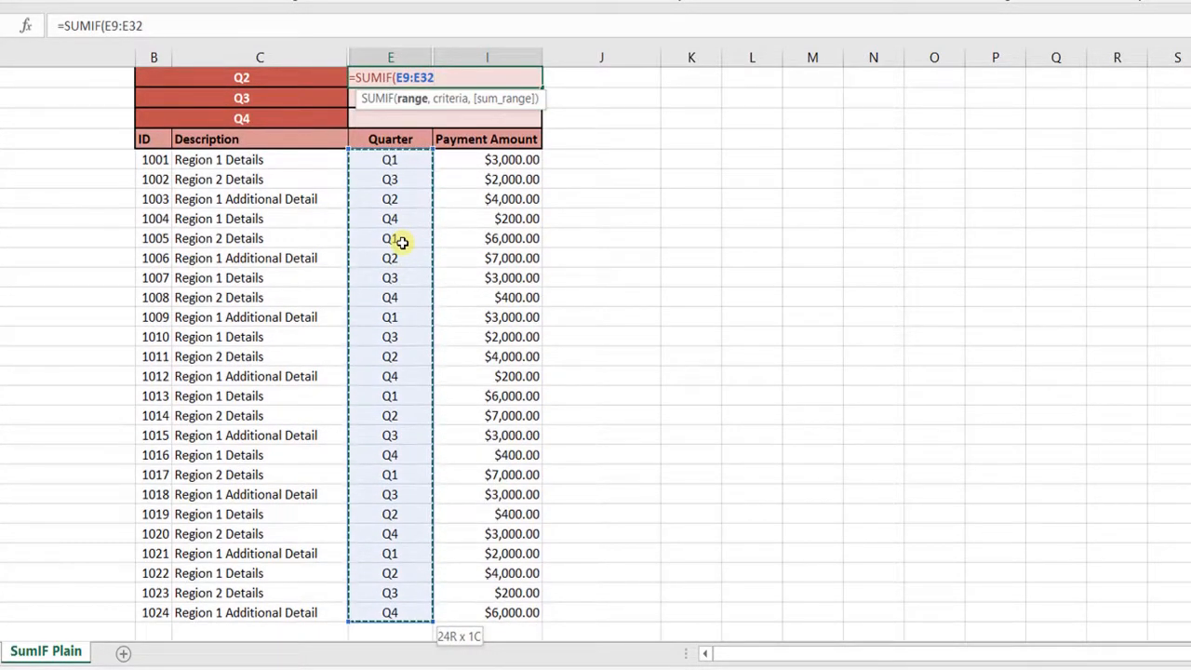
type(",")
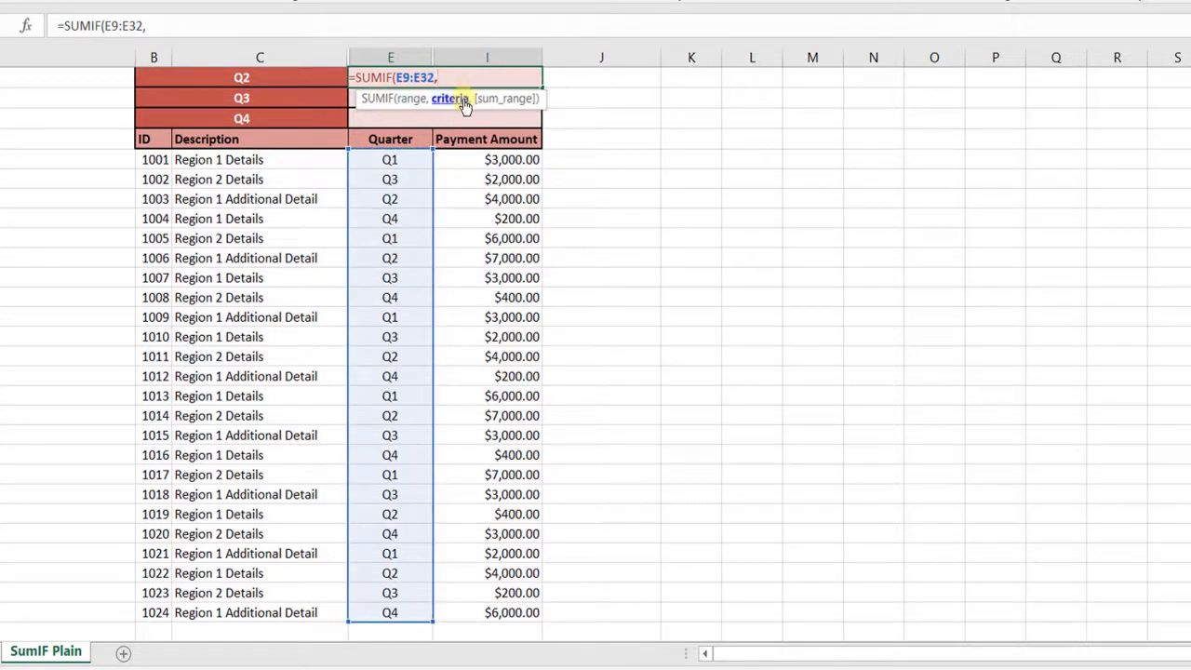
Complete the Q2 formula with the Q2 label in B5 as criteria and Payment Amount cells I9:I32 as sum range
left_click(235, 78)
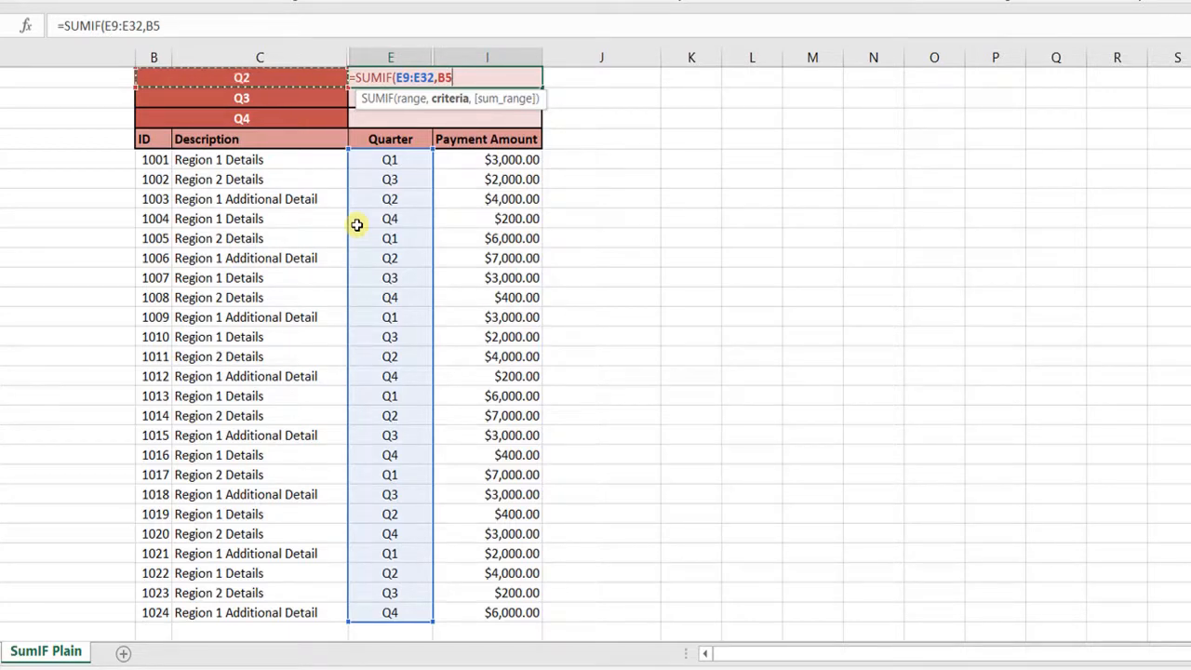
type(",")
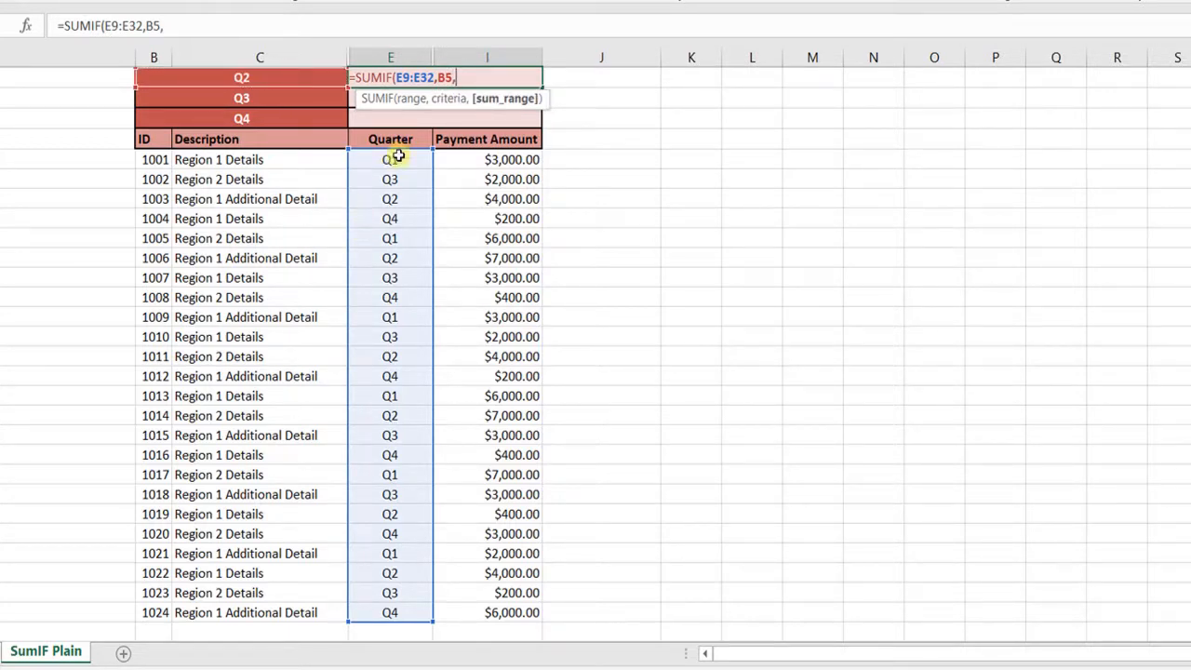
mouse_move(480, 159)
left_mouse_down()
mouse_move(521, 210)
mouse_move(520, 612)
left_mouse_up()
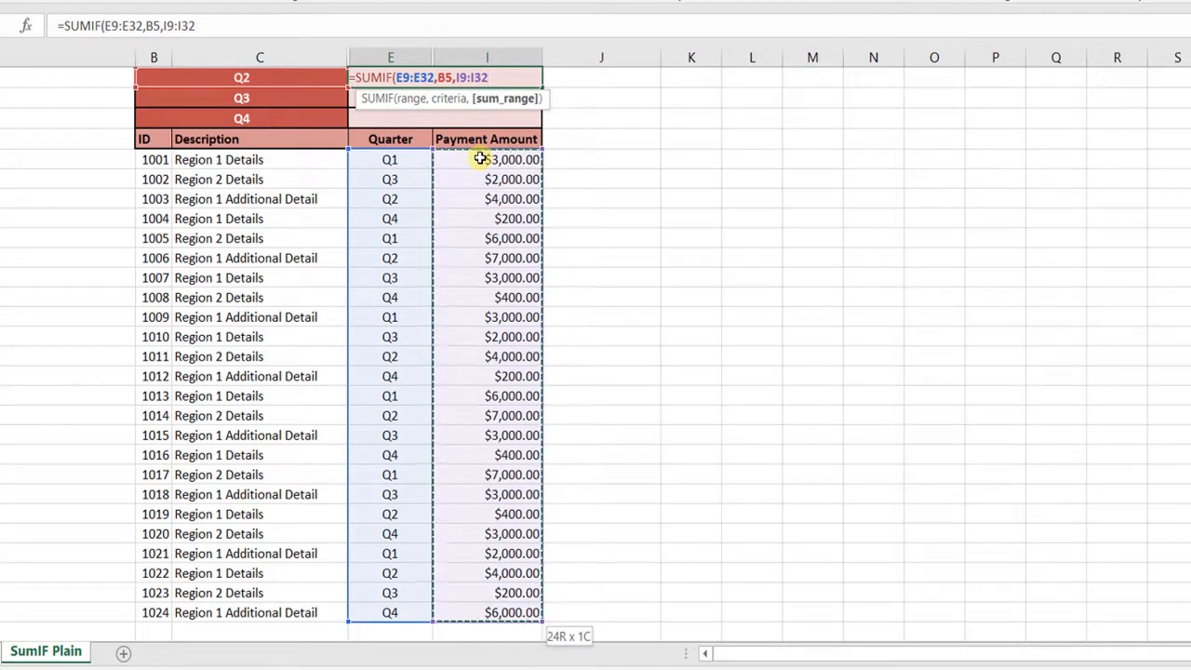
type(")")
key("Return")
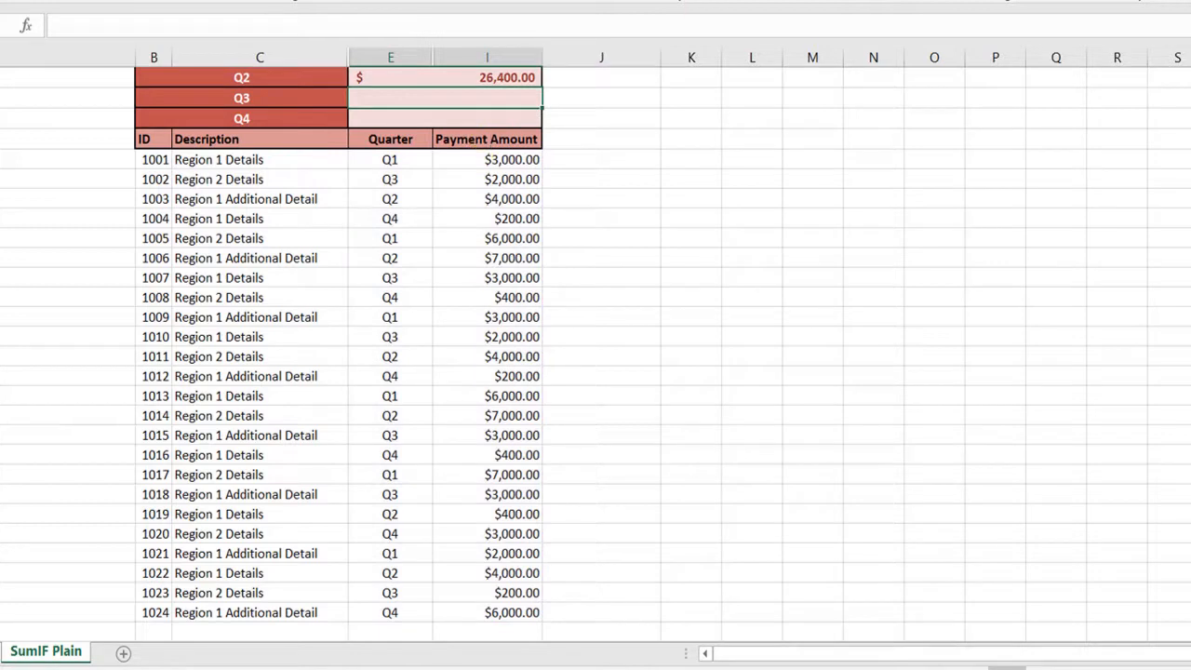
Start a SUMIF formula in the Q3 total cell with the Quarter cells E9:E32 as its range
scroll(420, 276, "up", 1)
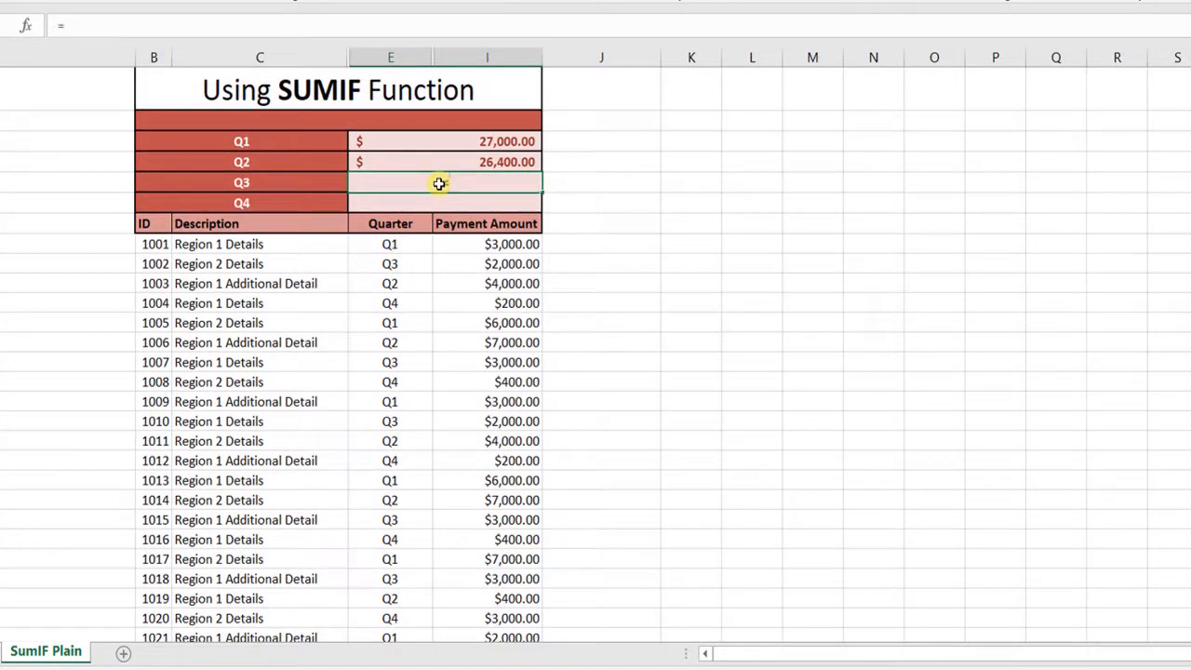
type("=u")
key("BackSpace")
type("sum")
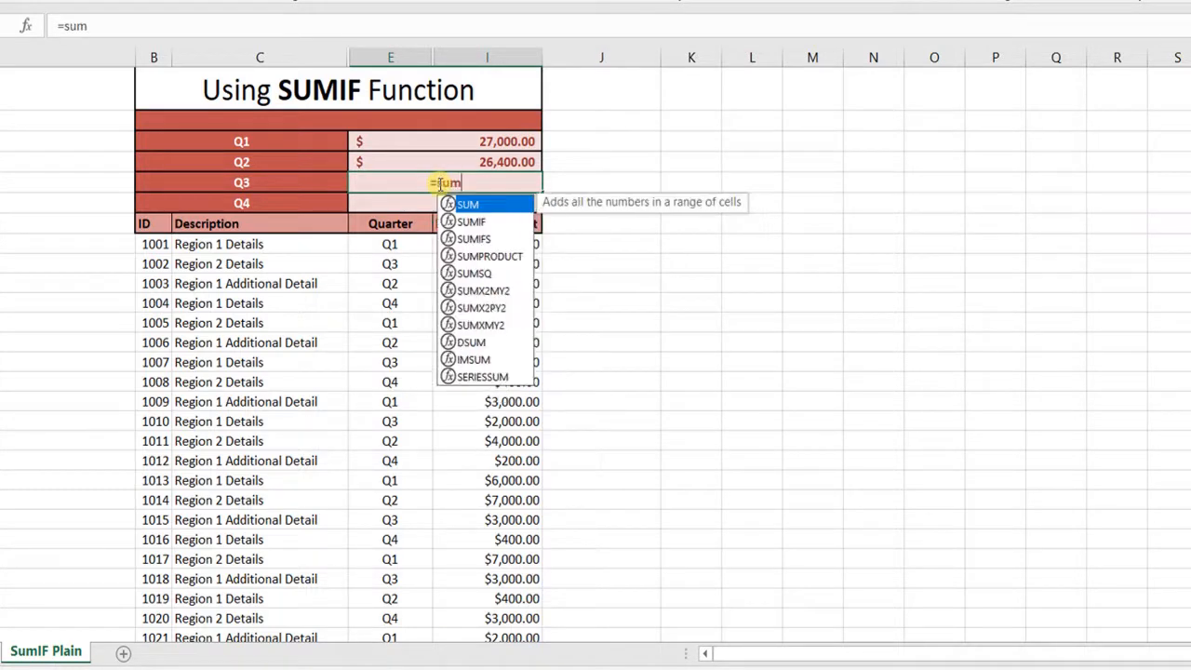
double_click(489, 223)
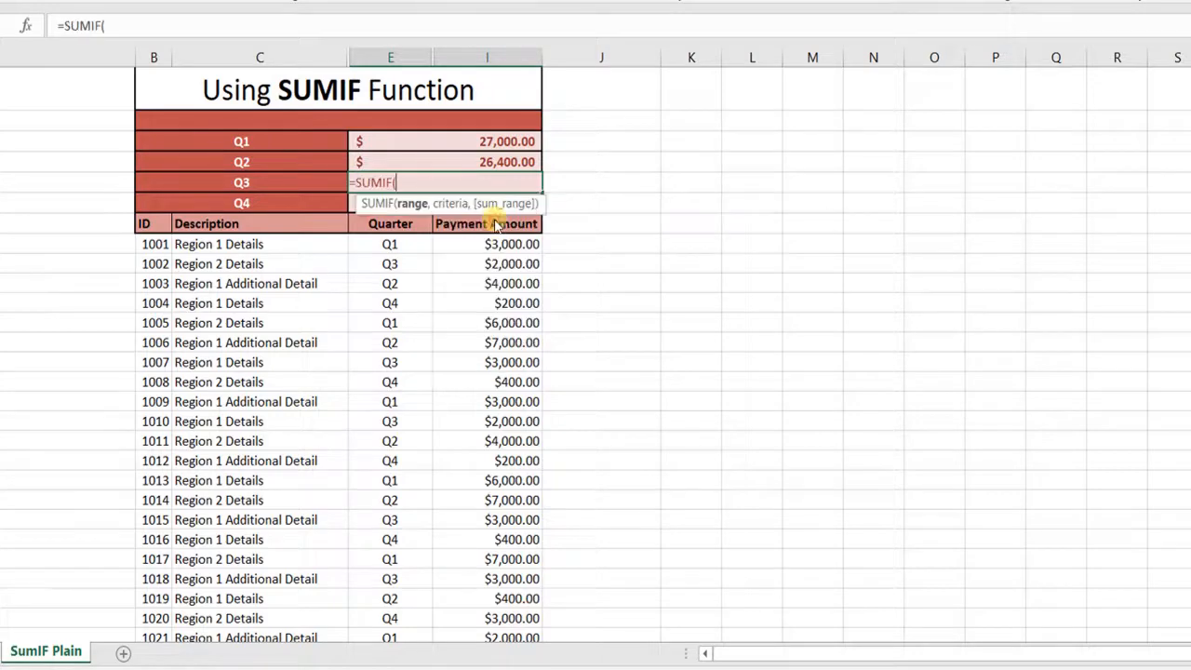
left_click_drag(412, 249, 410, 253)
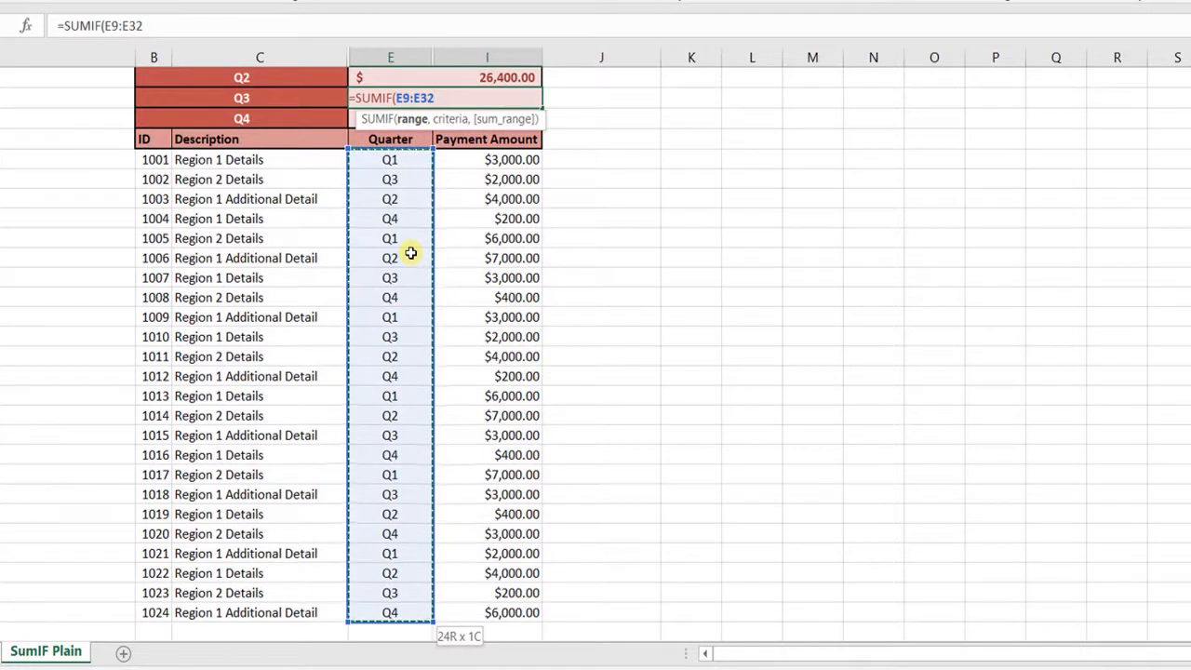
type(",")
Complete the Q3 formula with the Q3 label in B6 as criteria and Payment Amount cells I9:I32 as sum range
left_click(301, 102)
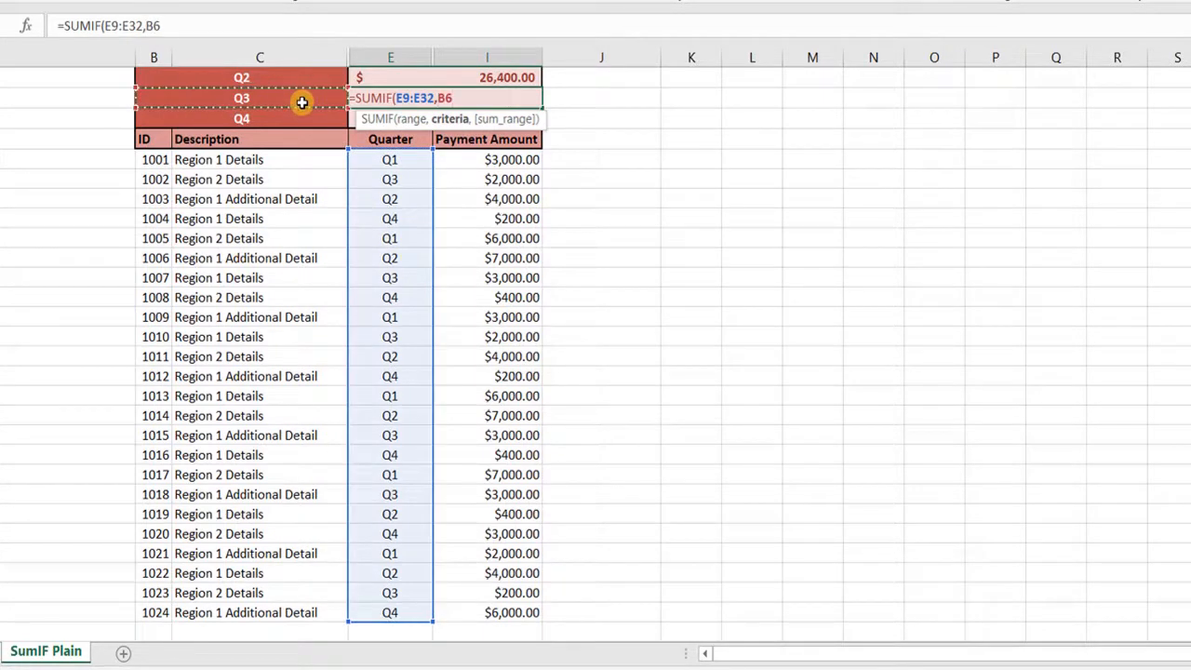
type(",")
left_click(511, 161)
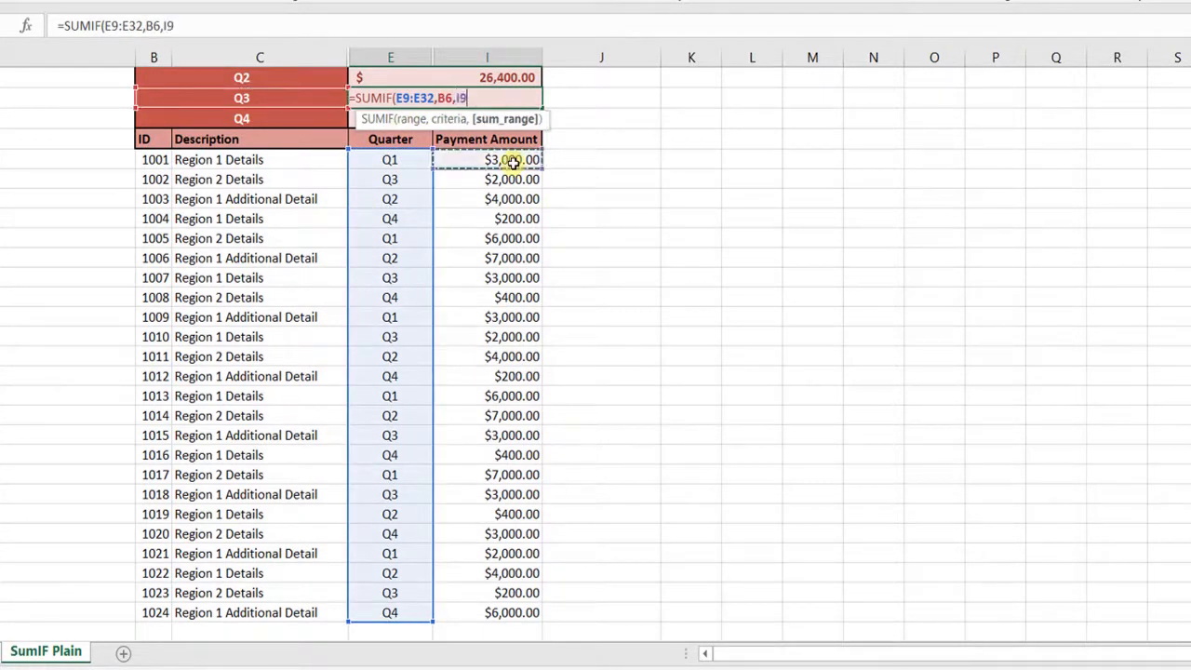
left_click_drag(513, 162, 540, 558)
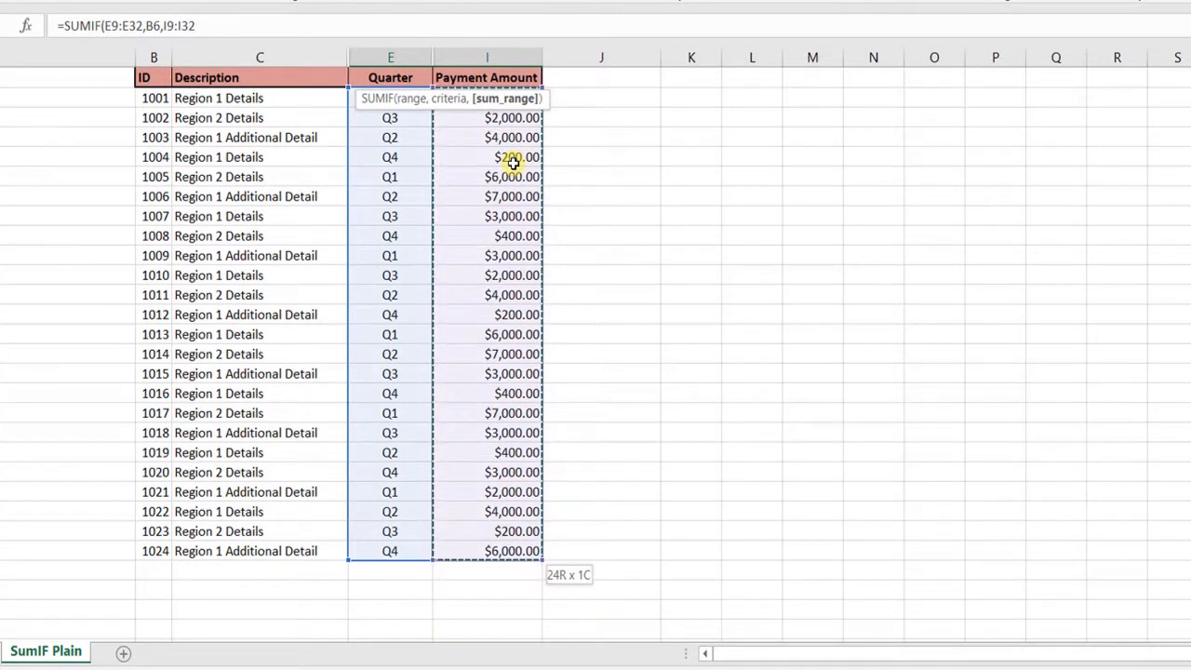
left_click(494, 28)
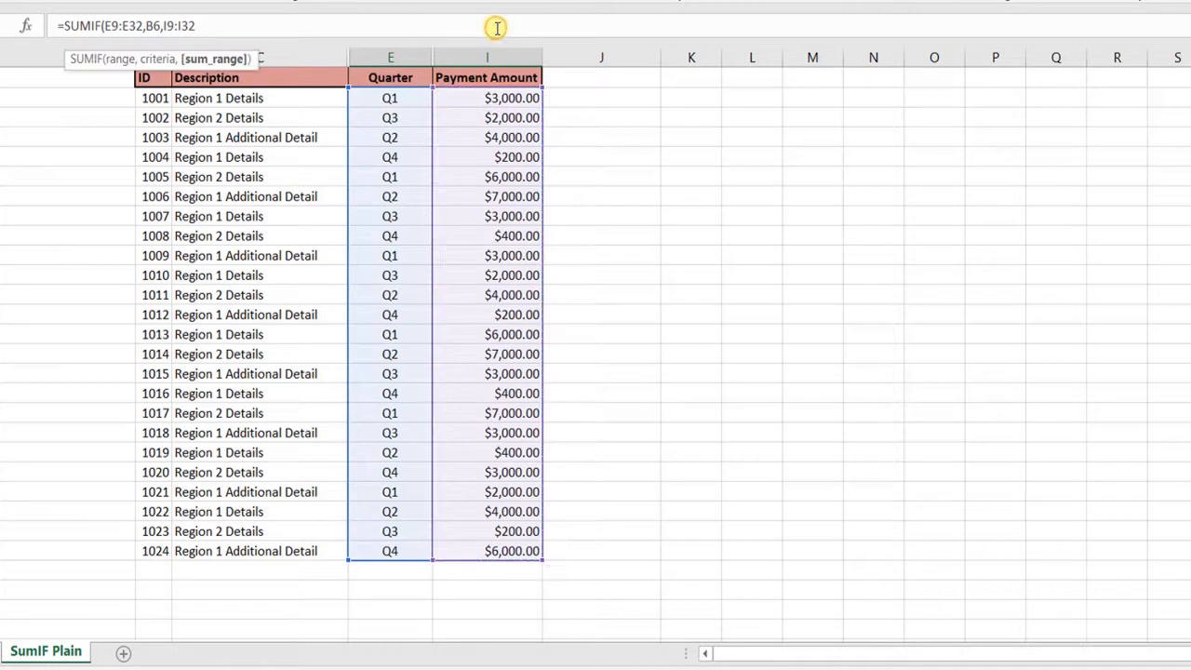
type(")")
key("Return")
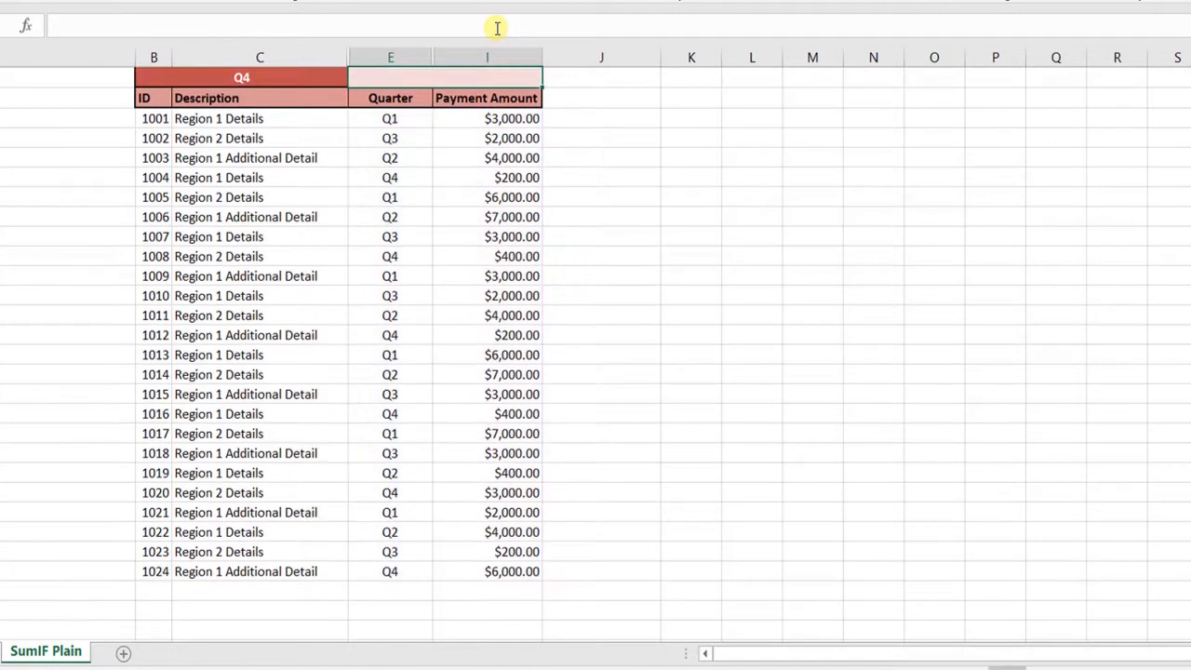
Insert the SUMIF function in the Q4 total cell through Insert Function and set Range to the Quarter cells E9:E32
key("Down")
key("Down")
key("Up")
key("Up")
key("Up")
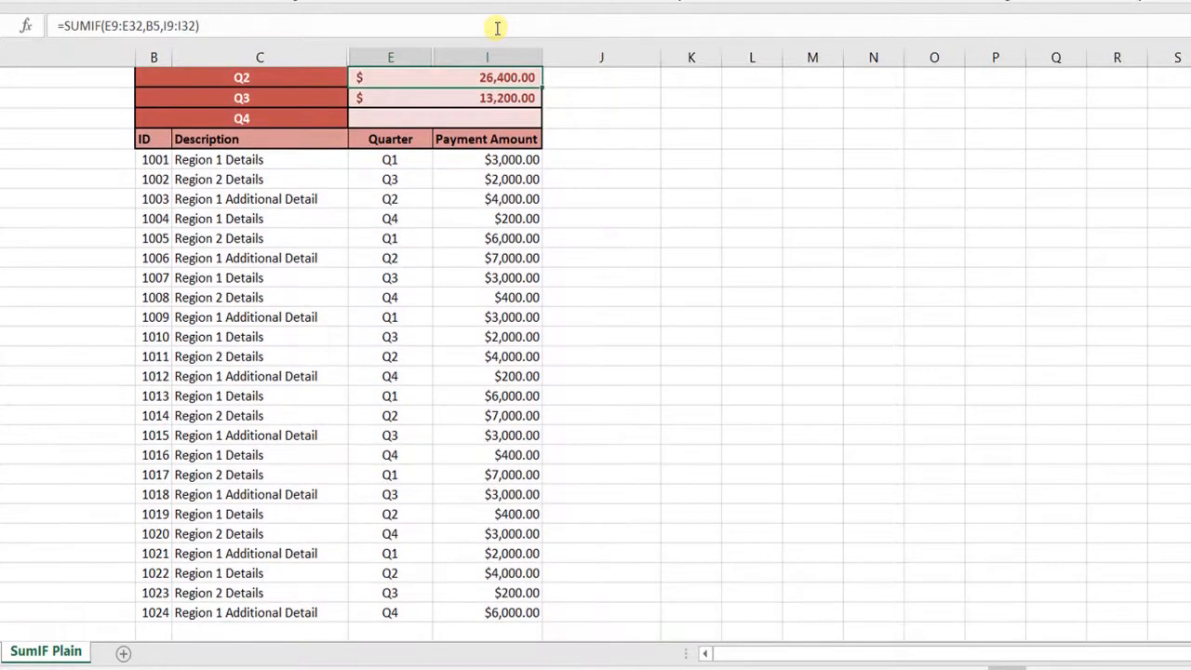
key("Down")
key("Down")
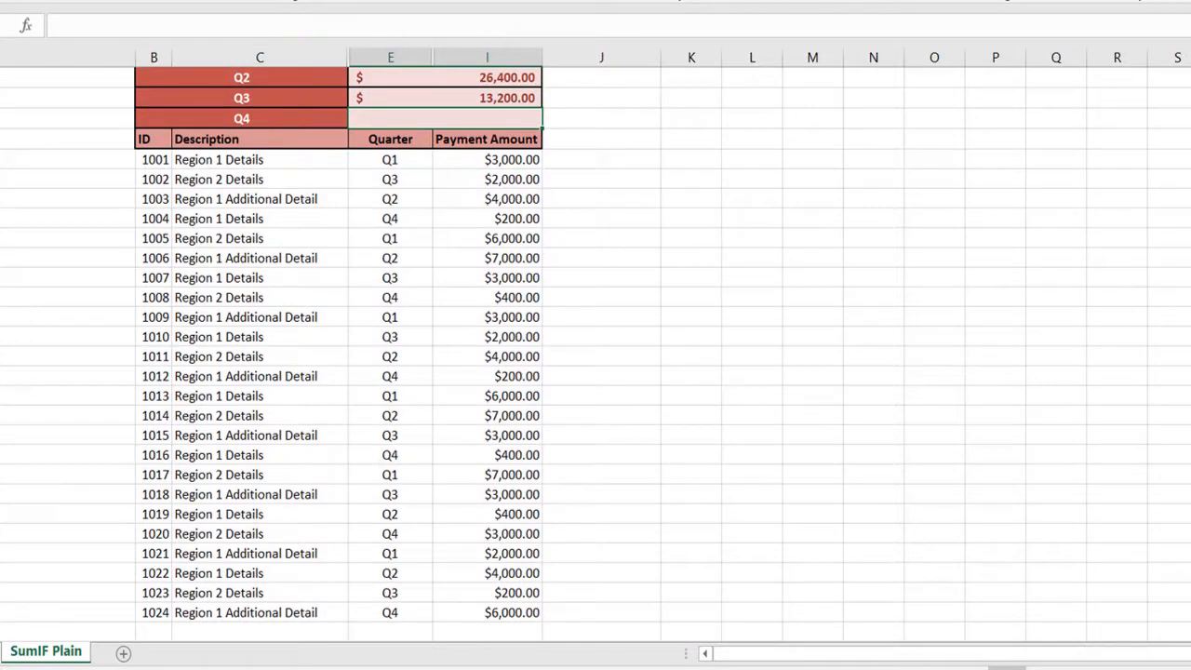
left_click(26, 28)
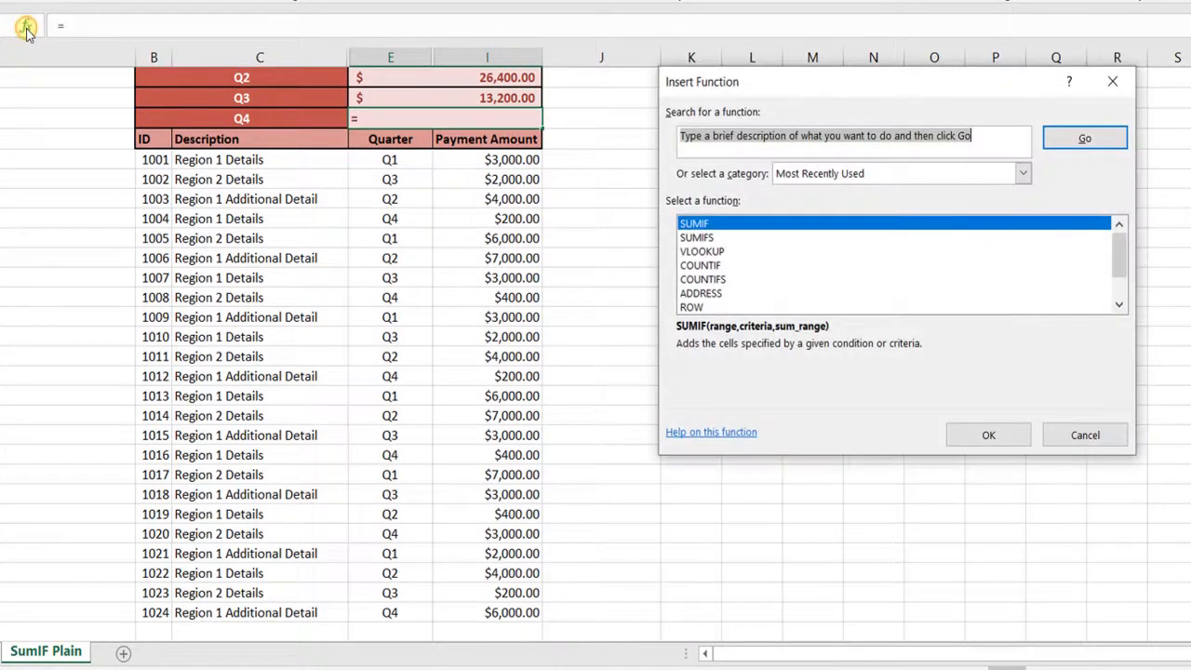
double_click(705, 224)
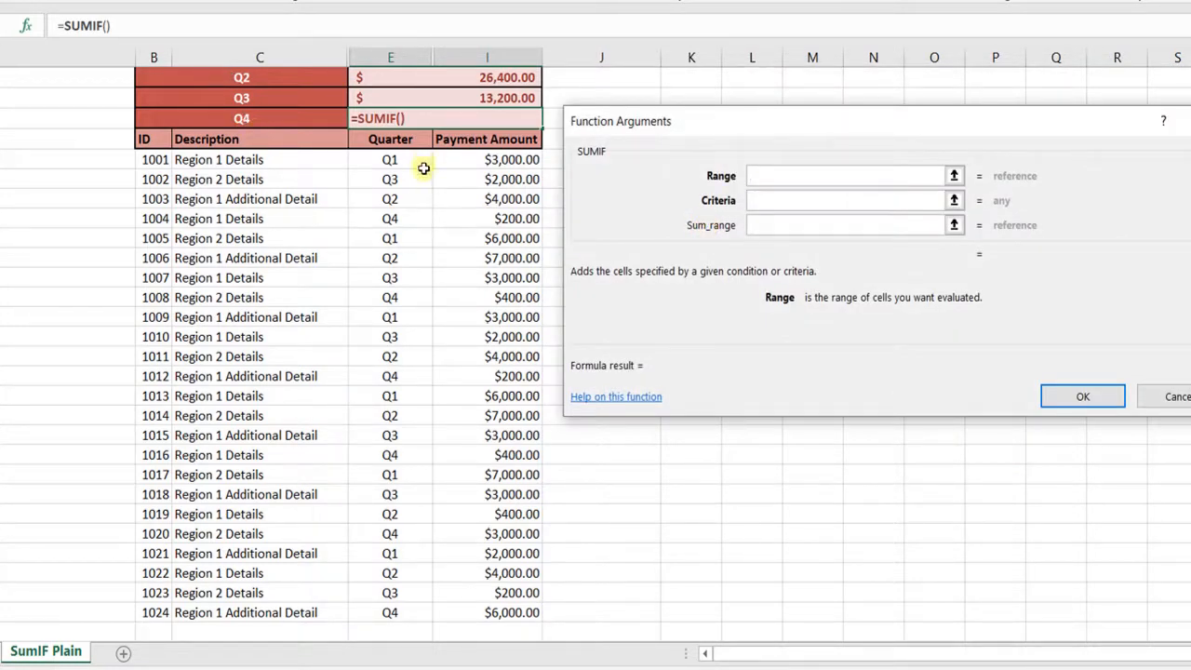
left_click_drag(415, 165, 415, 612)
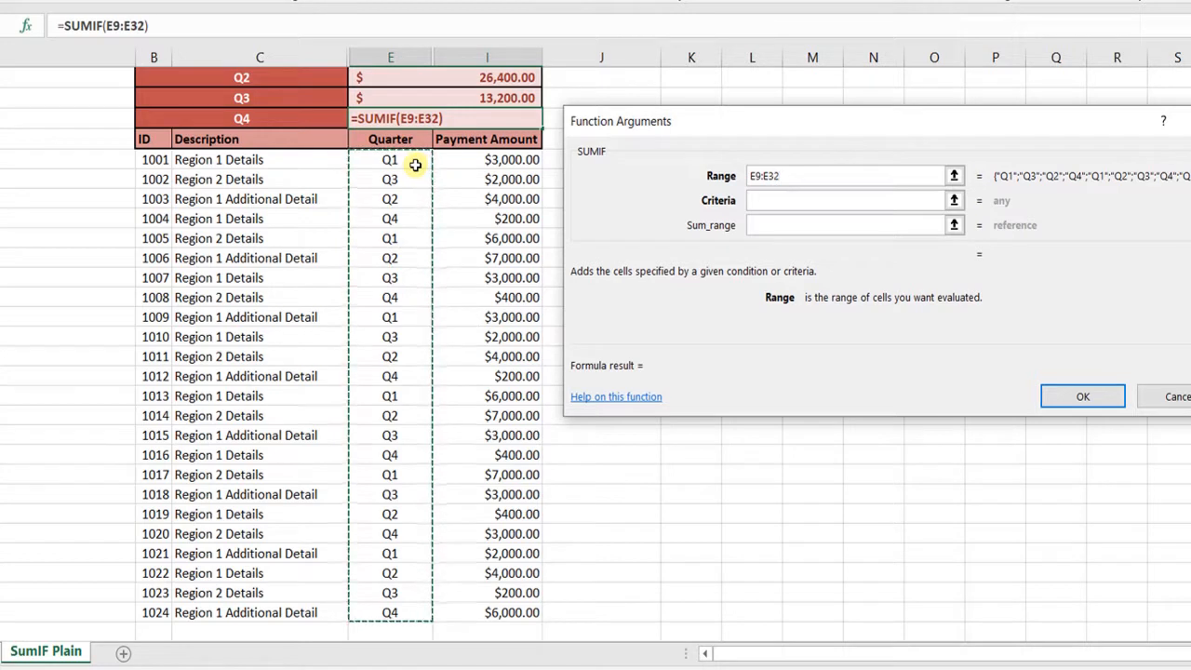
Set Criteria to the Q4 label in B7 and Sum_range to I9:I32, and insert the finished Q4 formula
left_click(854, 199)
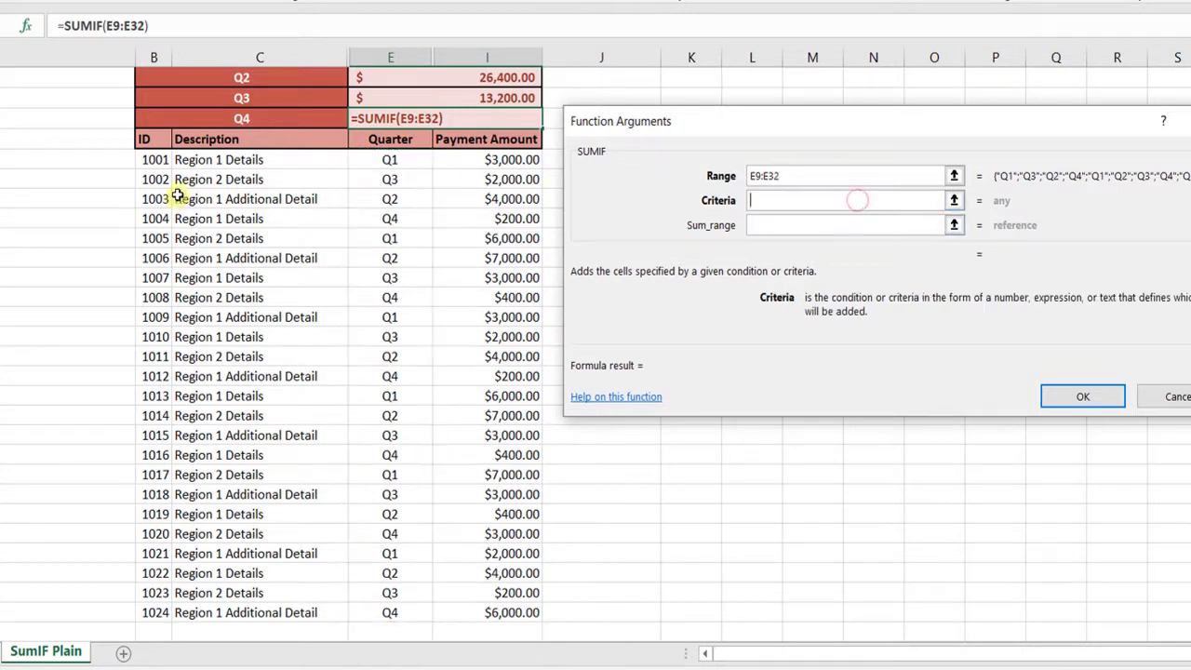
left_click(282, 118)
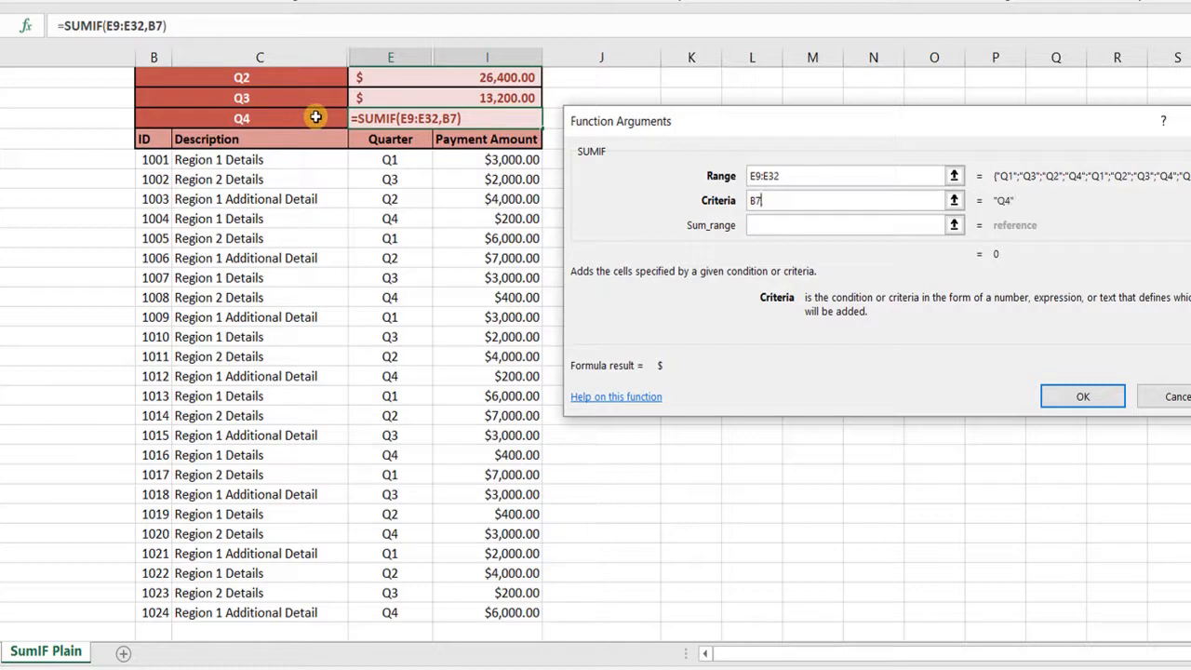
left_click(782, 224)
left_click_drag(505, 159, 505, 612)
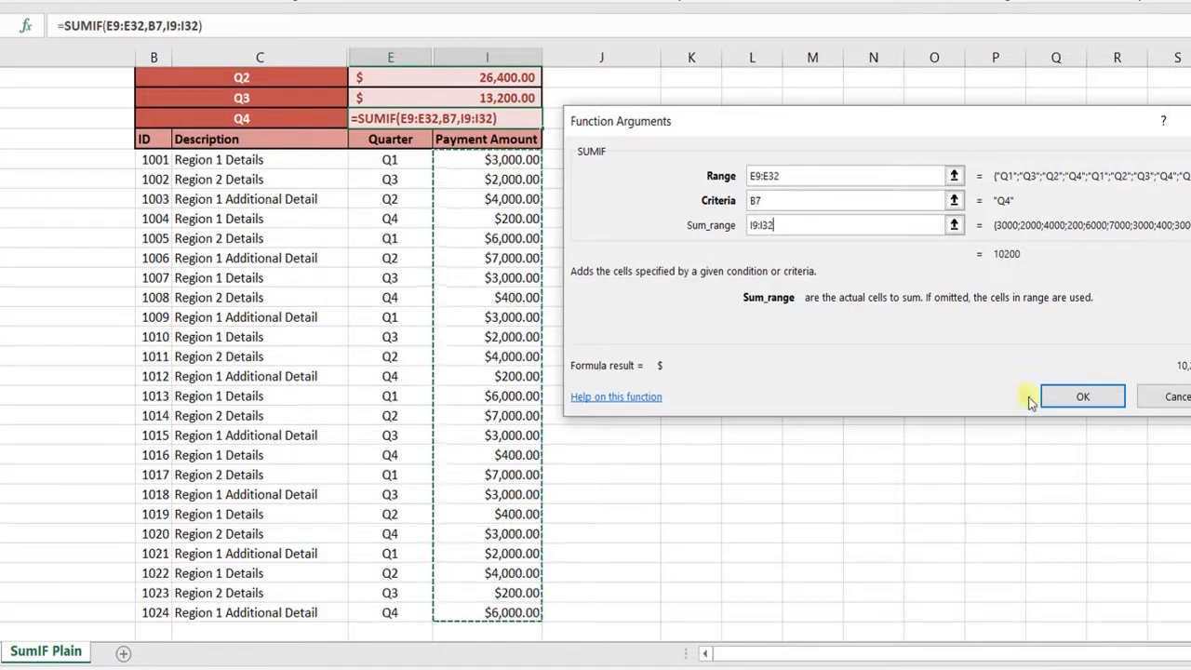
left_click(1096, 396)
Return to the start of the sheet and review the totals for all four quarters
left_click(764, 284)
key("Up")
key("Up")
key("Up")
key("Up")
key("Up")
key("Up")
key("Up")
key("Up")
key("Up")
key("Up")
key("Up")
key("Up")
key("Up")
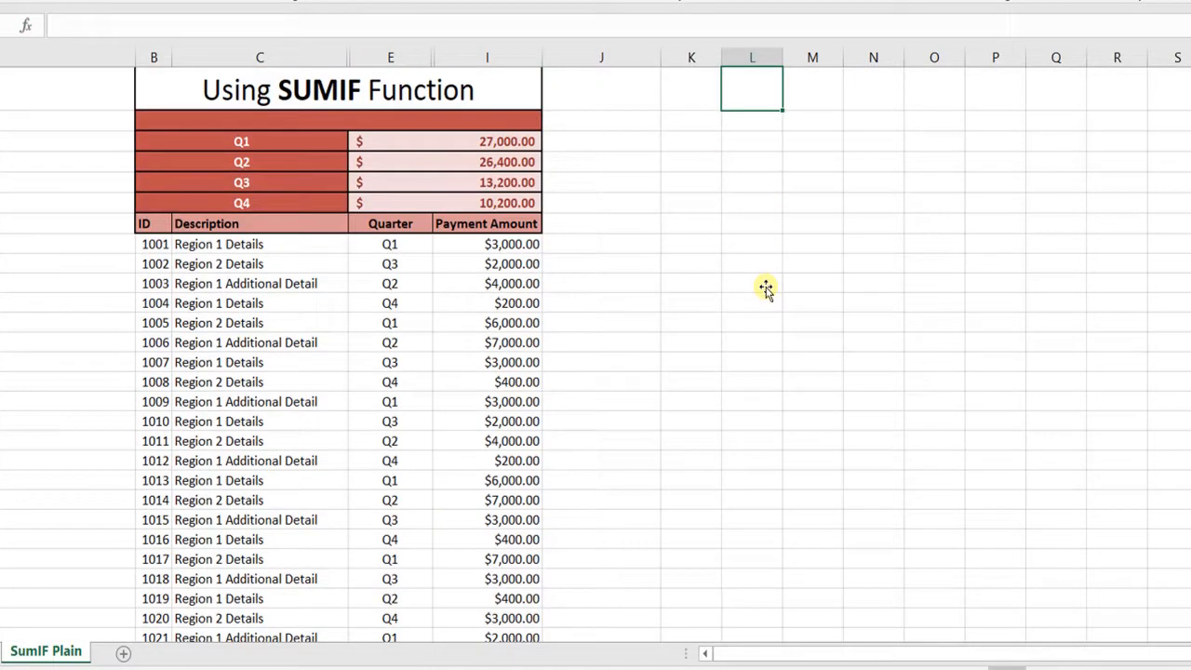
key("Down")
key("Down")
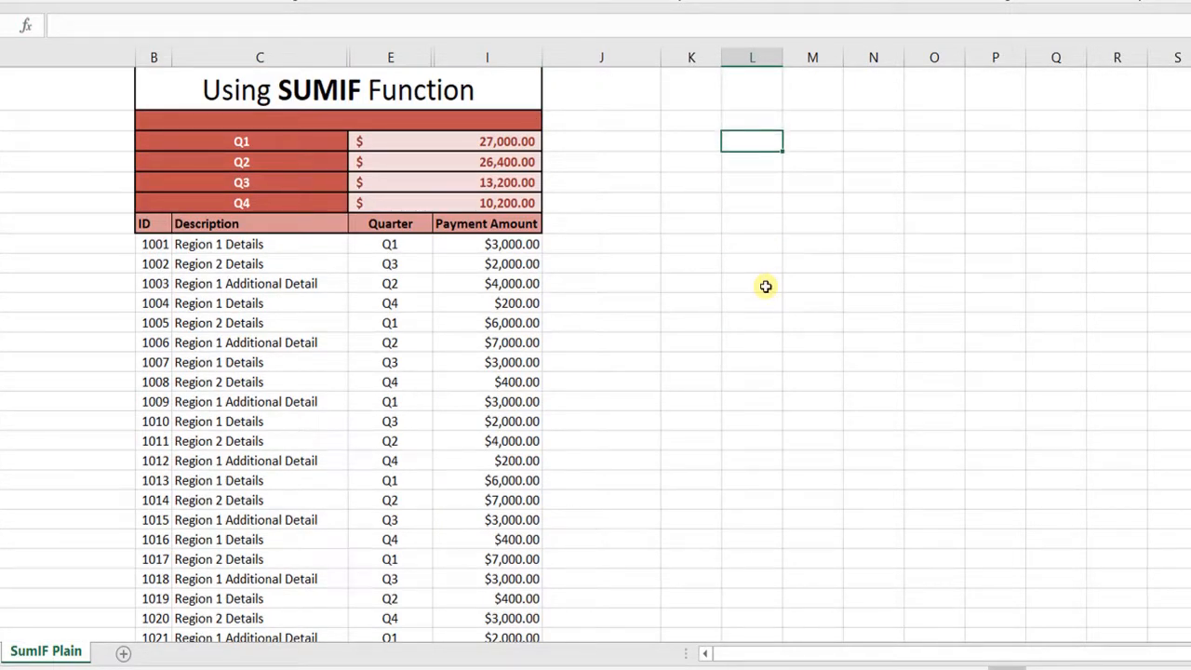